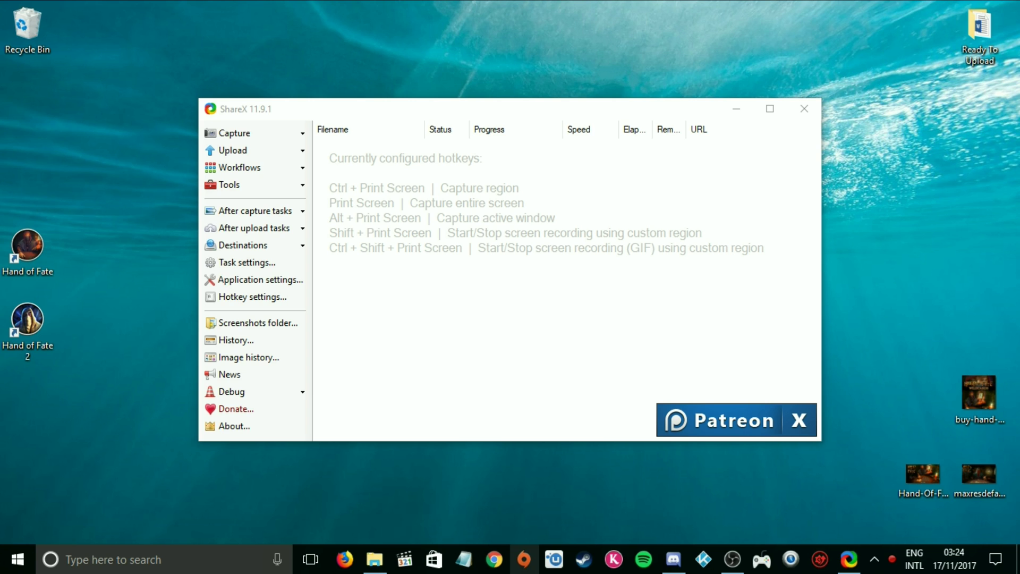
# Step: Bring OBS Studio in front of ShareX and move its window right to uncover the desktop icons
pyautogui.click(739, 563)
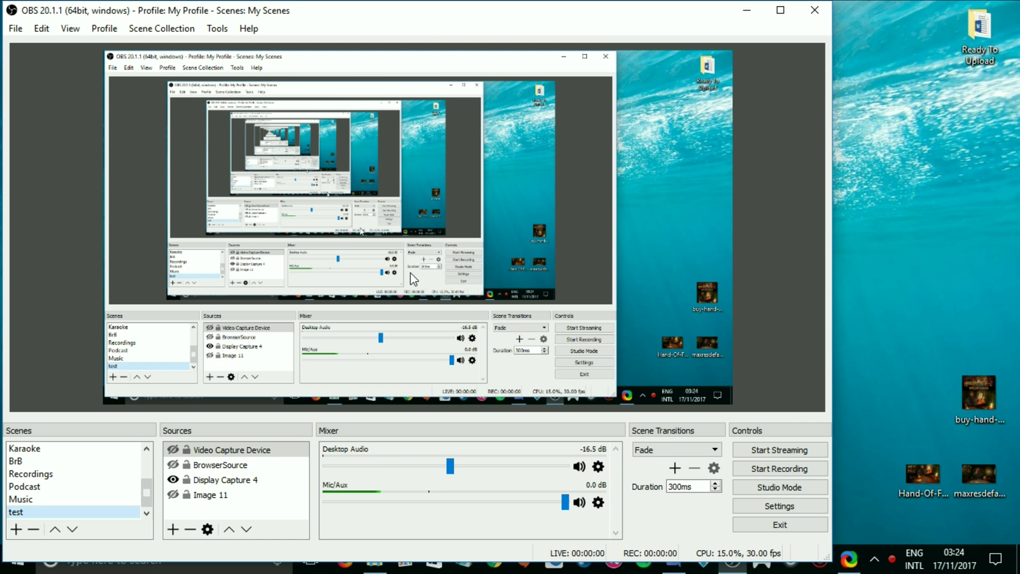
pyautogui.moveTo(537, 14); pyautogui.dragTo(651, 21)
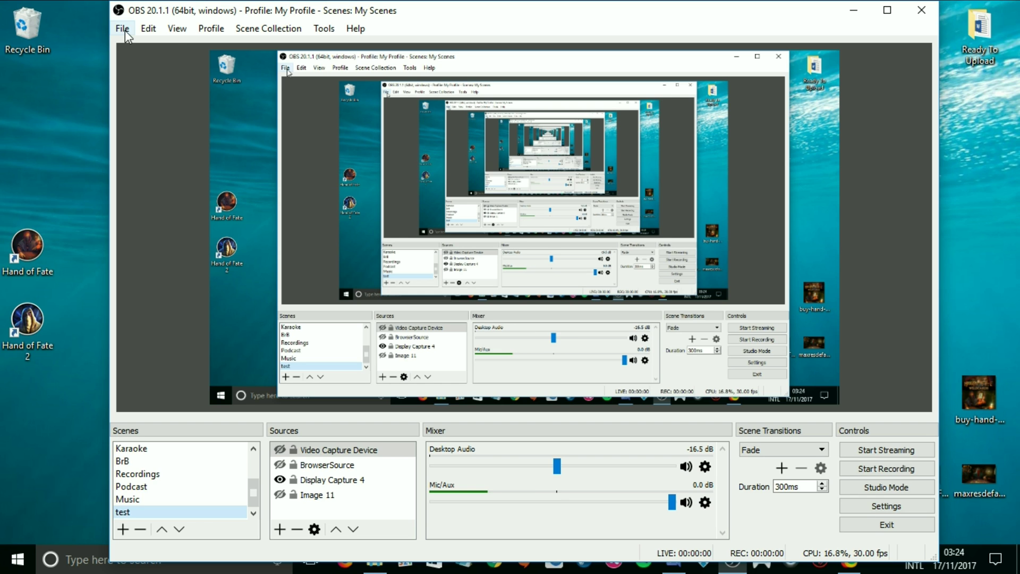
# Step: Start a profile export, then cancel it and return focus to OBS
pyautogui.click(198, 32)
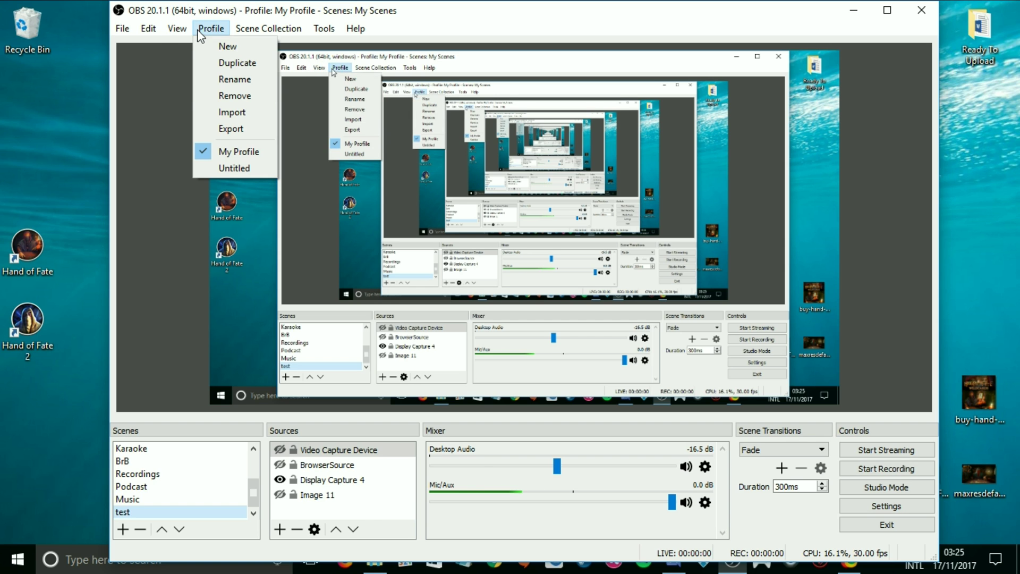
pyautogui.click(224, 129)
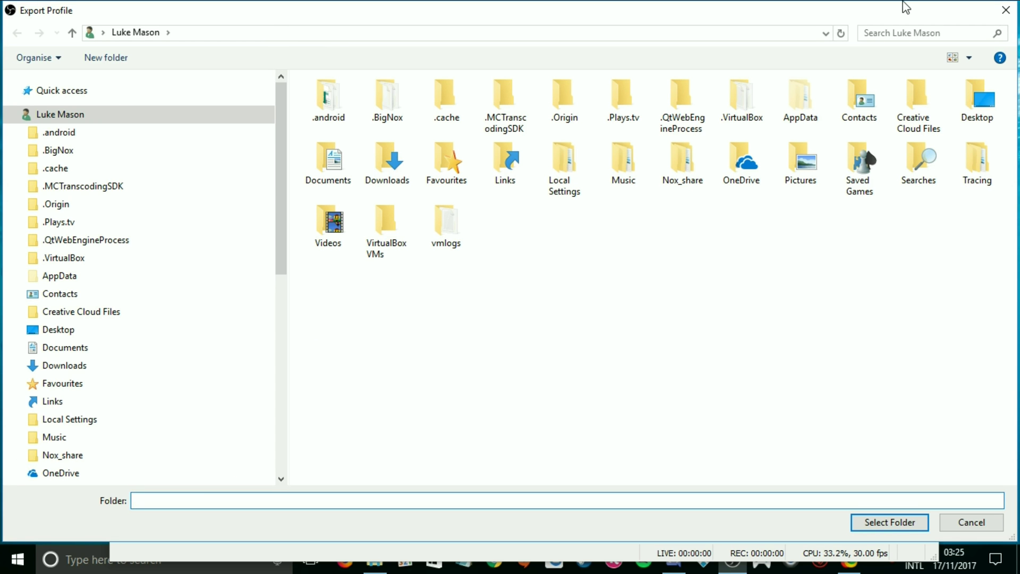
pyautogui.click(1005, 10)
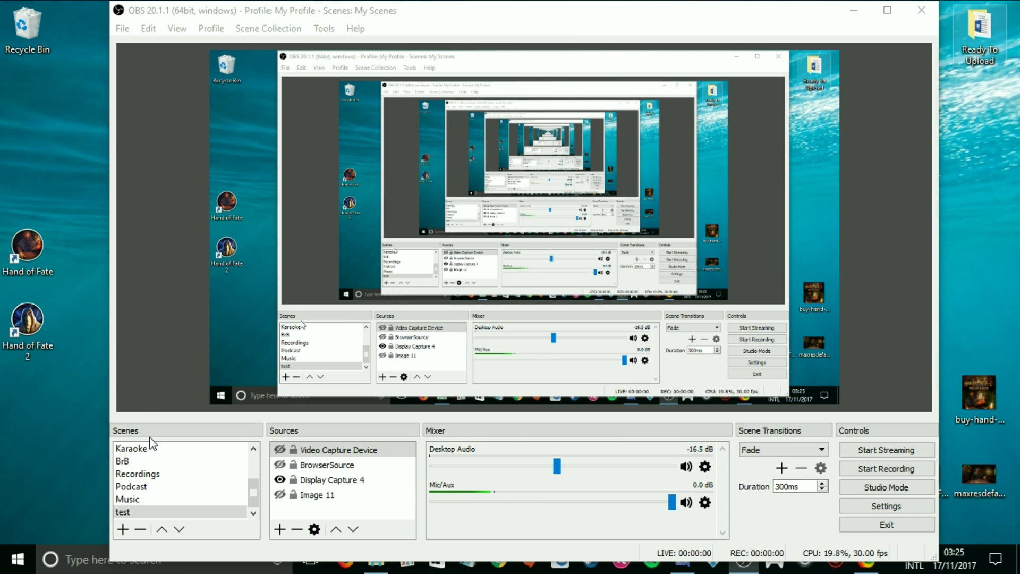
pyautogui.click(291, 439)
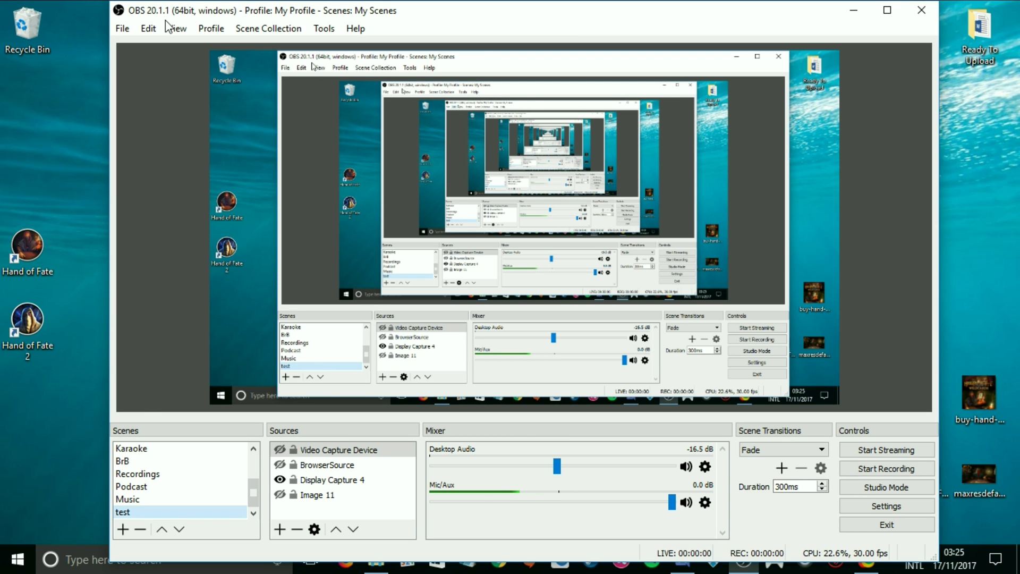
# Step: Export My Profile to the Desktop as My_Profile and move the folder lower down
pyautogui.click(203, 30)
pyautogui.click(228, 129)
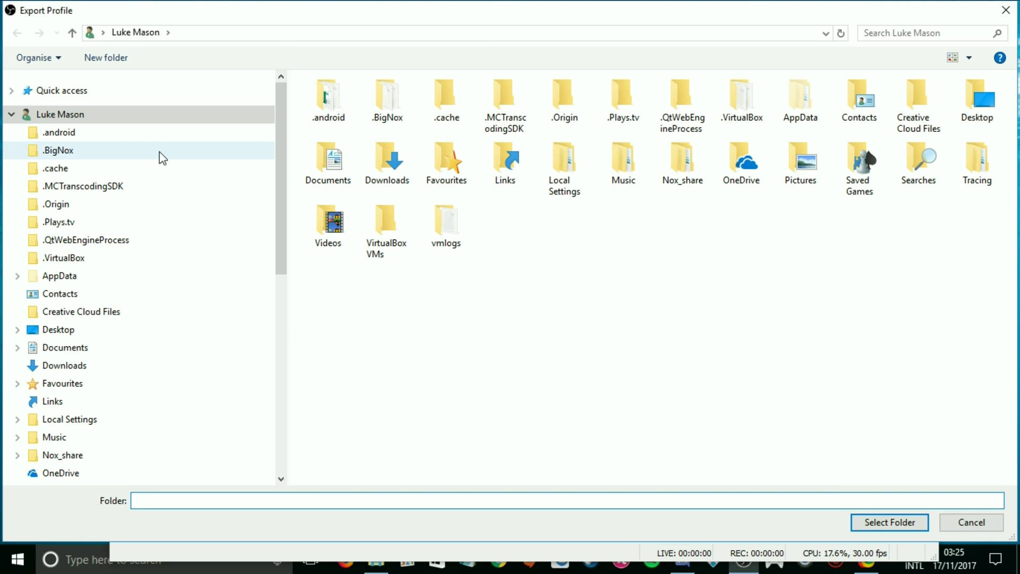
pyautogui.click(18, 277)
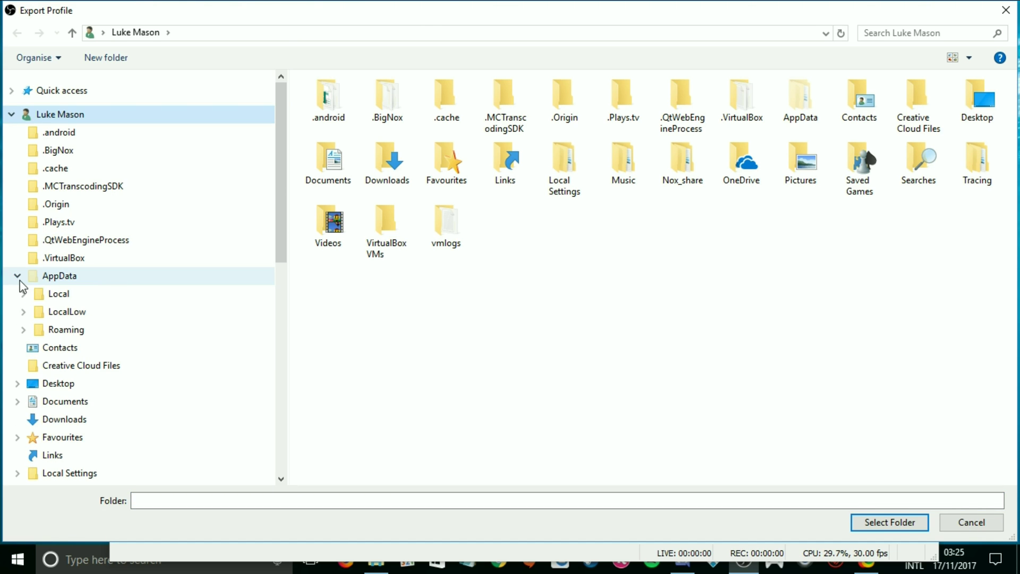
pyautogui.click(11, 114)
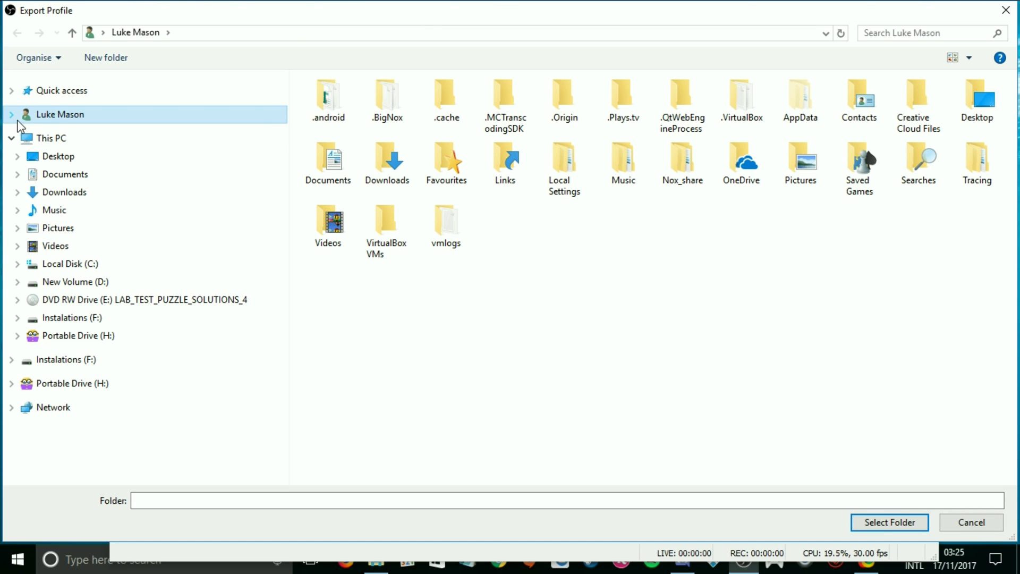
pyautogui.click(70, 160)
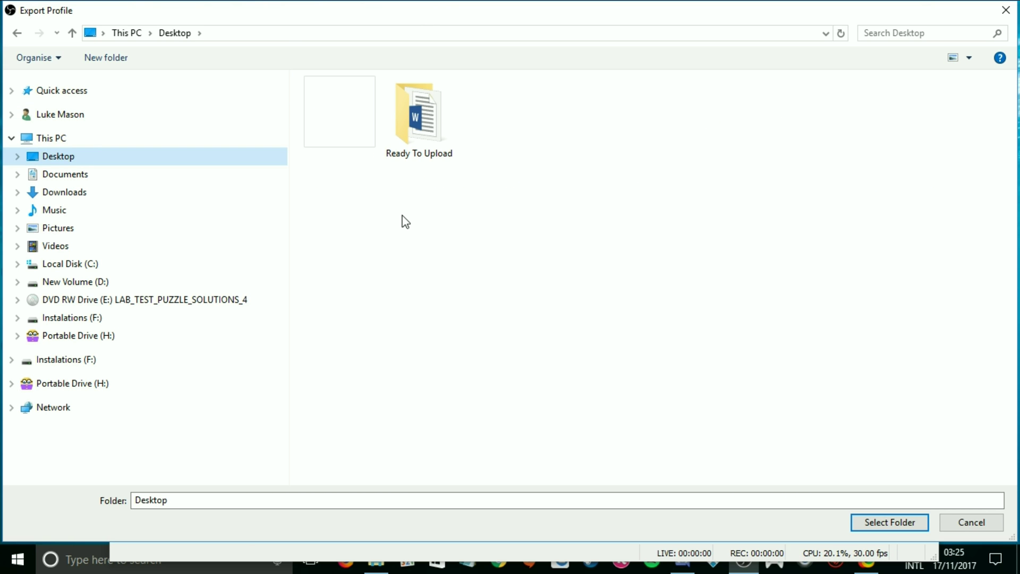
pyautogui.click(878, 521)
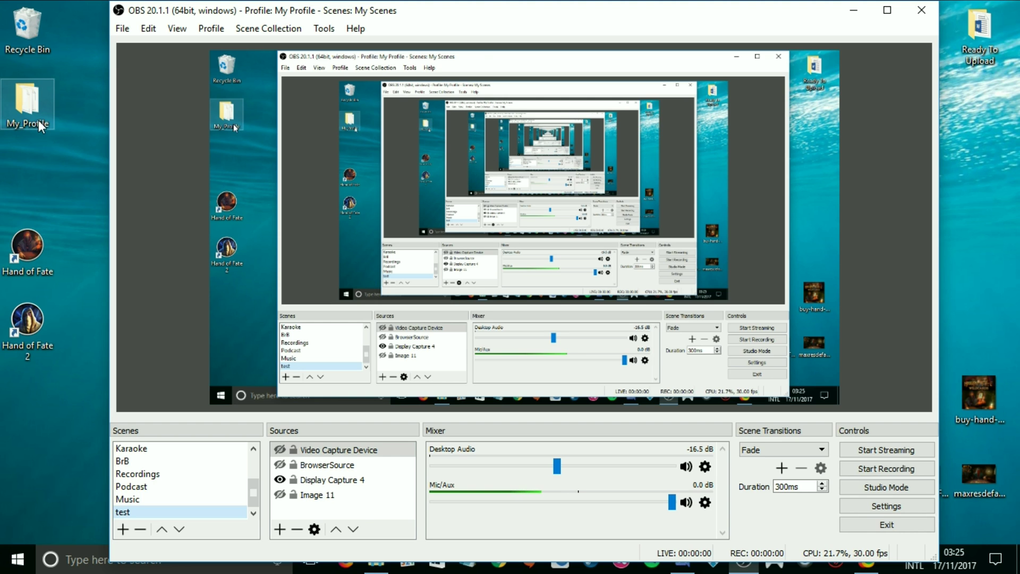
pyautogui.moveTo(38, 120); pyautogui.dragTo(33, 412)
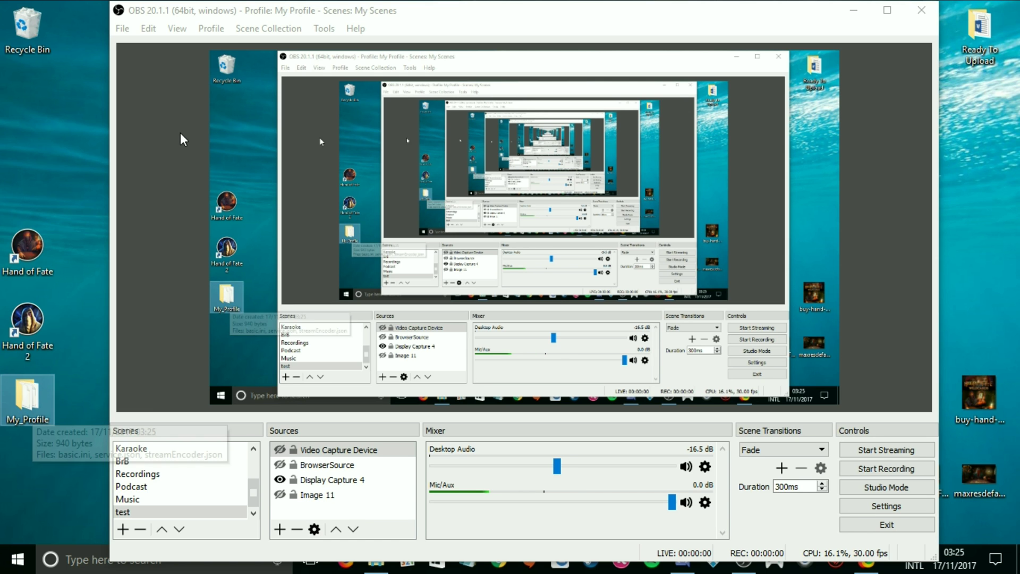
# Step: Start exporting the My Scenes scene collection
pyautogui.click(219, 33)
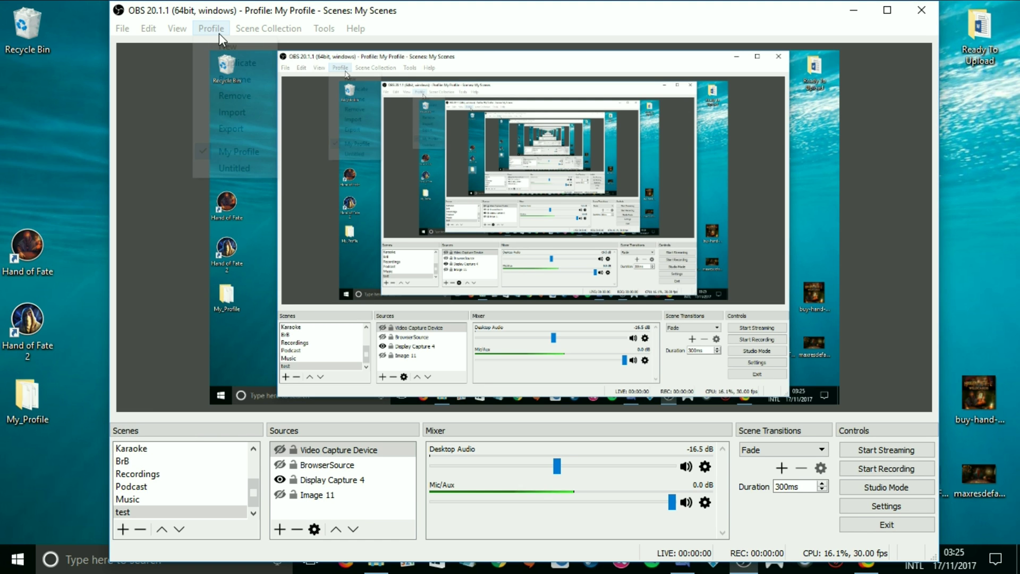
pyautogui.click(248, 30)
pyautogui.click(260, 31)
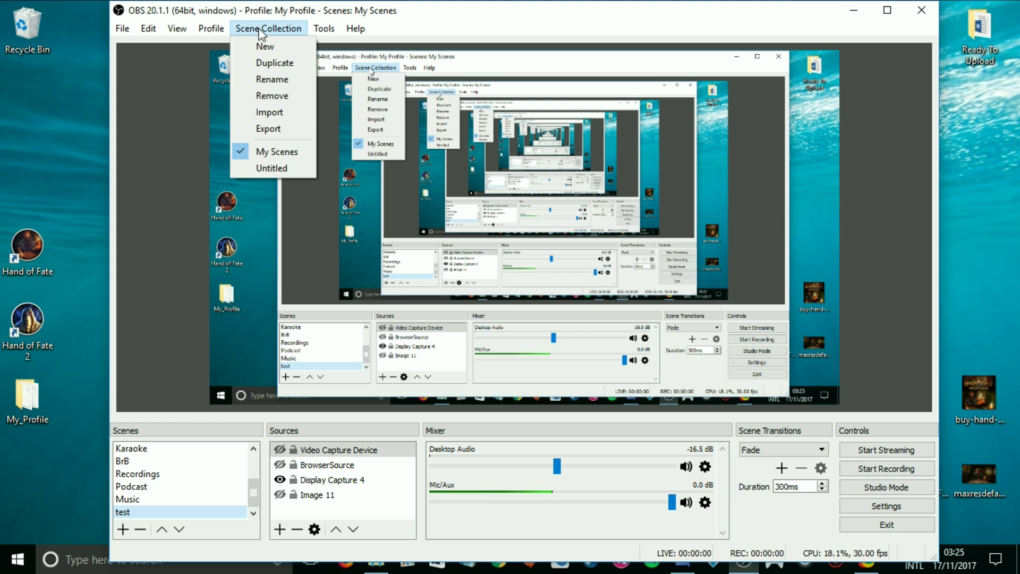
pyautogui.click(267, 123)
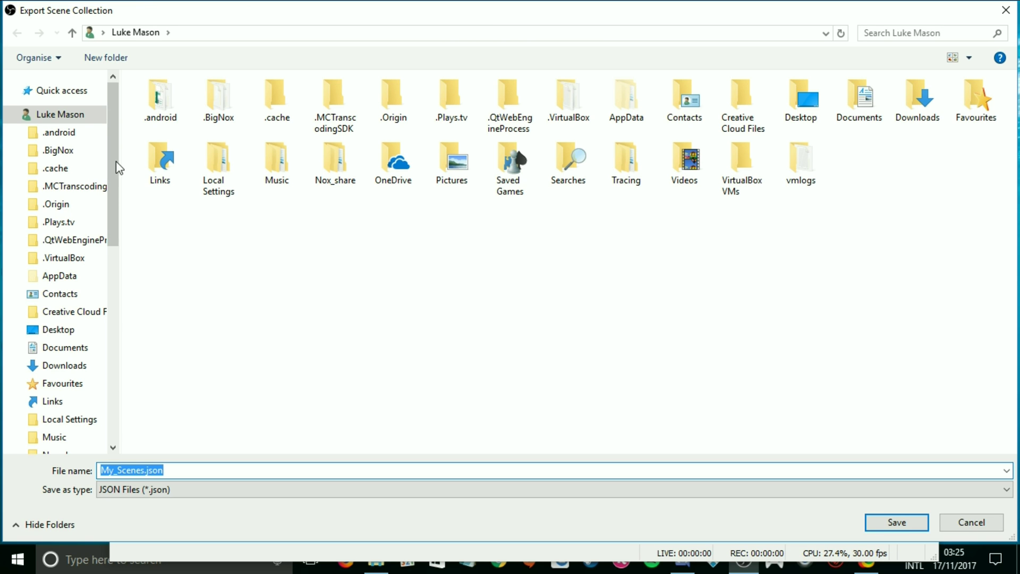
pyautogui.scroll(-3, 120, 154)
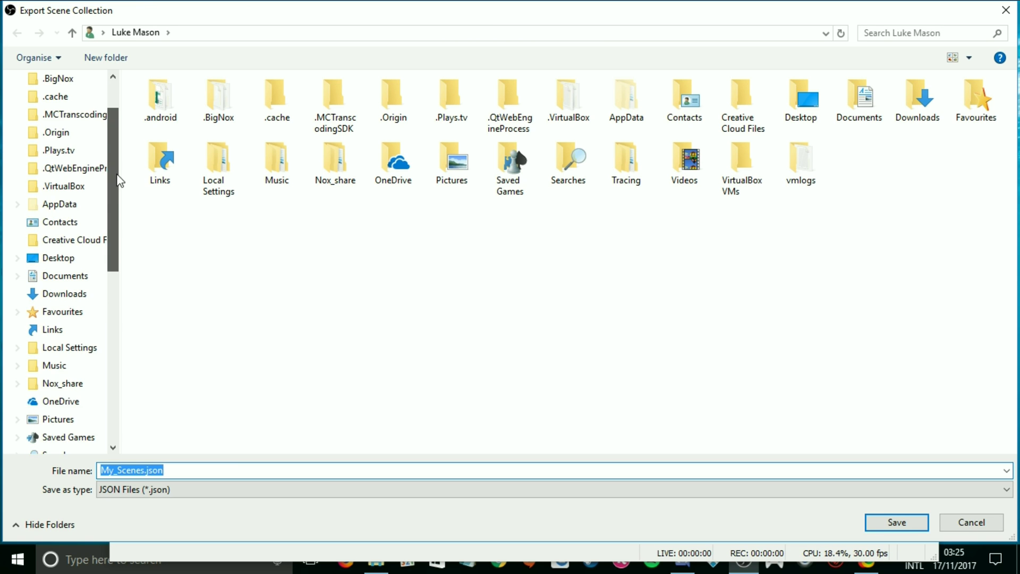
pyautogui.scroll(2, 118, 166)
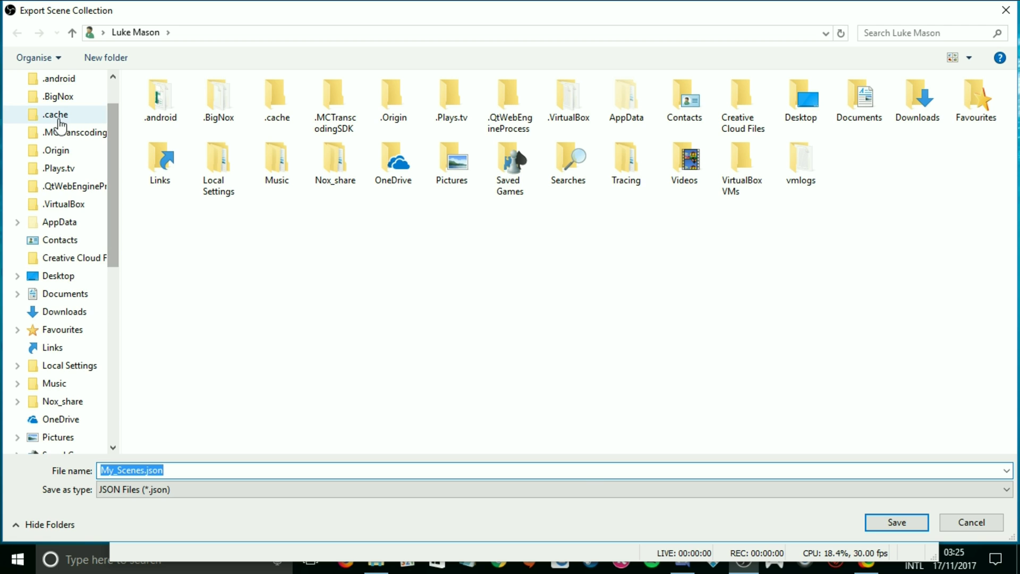
pyautogui.scroll(1, 68, 181)
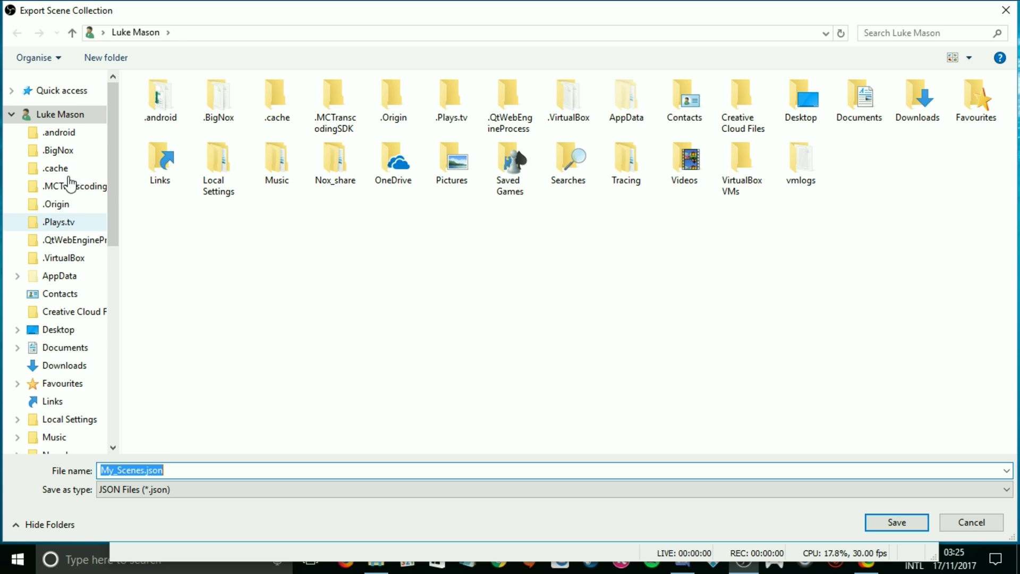
# Step: Save My_Scenes.json to the Desktop below My_Profile and shift OBS further right
pyautogui.click(11, 113)
pyautogui.click(46, 157)
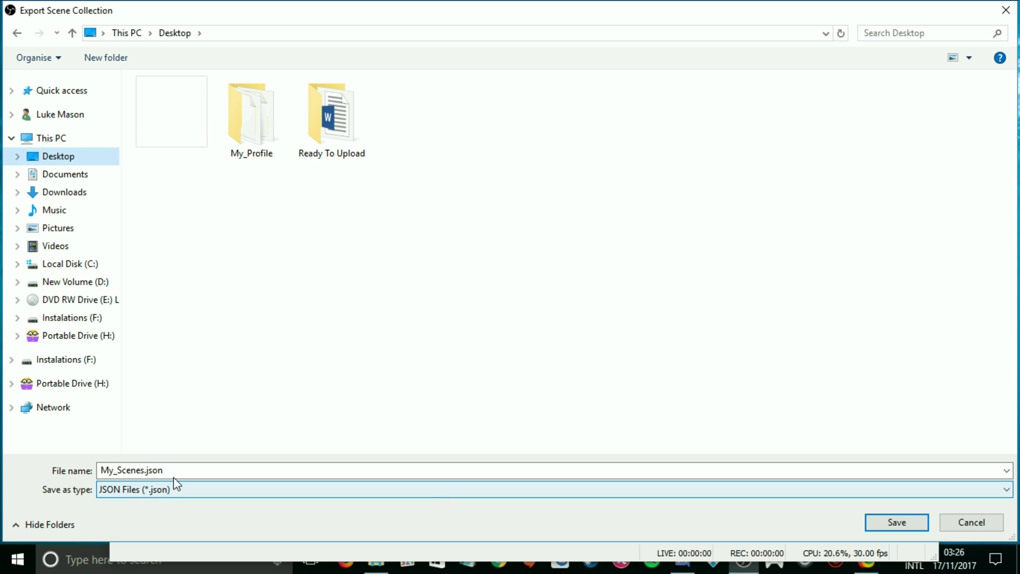
pyautogui.click(896, 522)
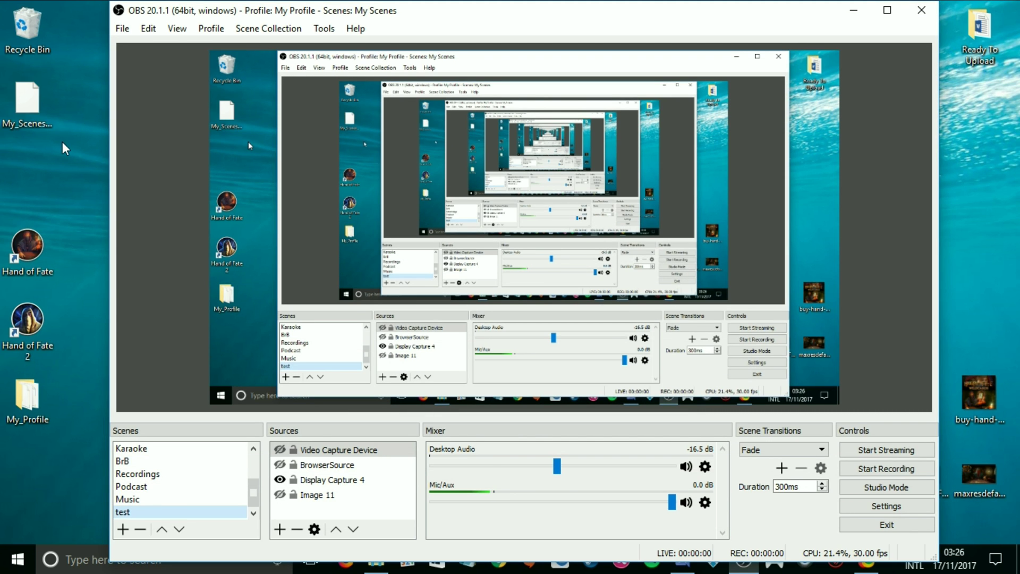
pyautogui.moveTo(30, 105); pyautogui.dragTo(24, 457)
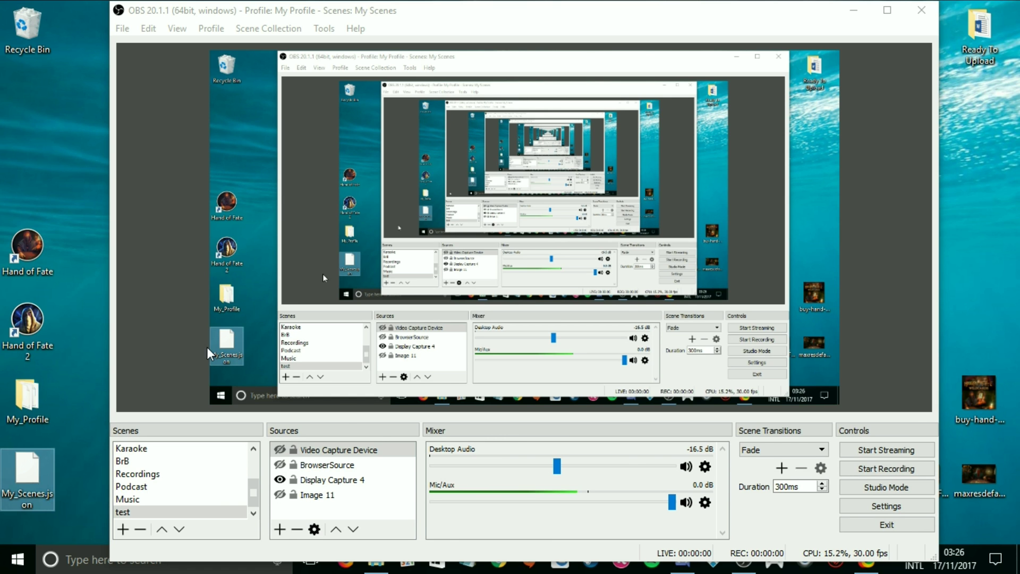
pyautogui.moveTo(492, 13); pyautogui.dragTo(546, 13)
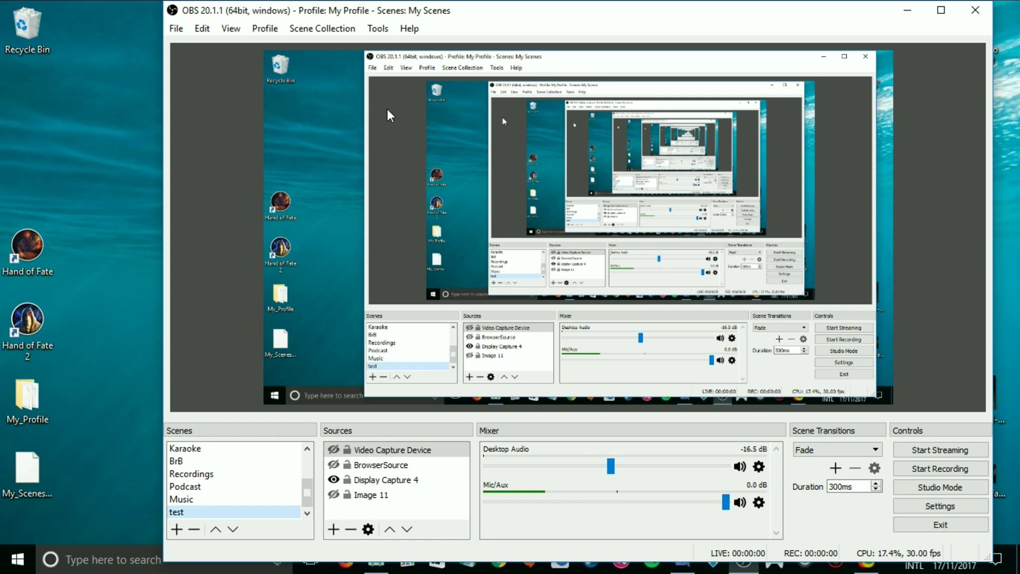
# Step: Select the Start Soon scene, then cancel its deletion and keep it
pyautogui.scroll(2, 230, 471)
pyautogui.click(216, 452)
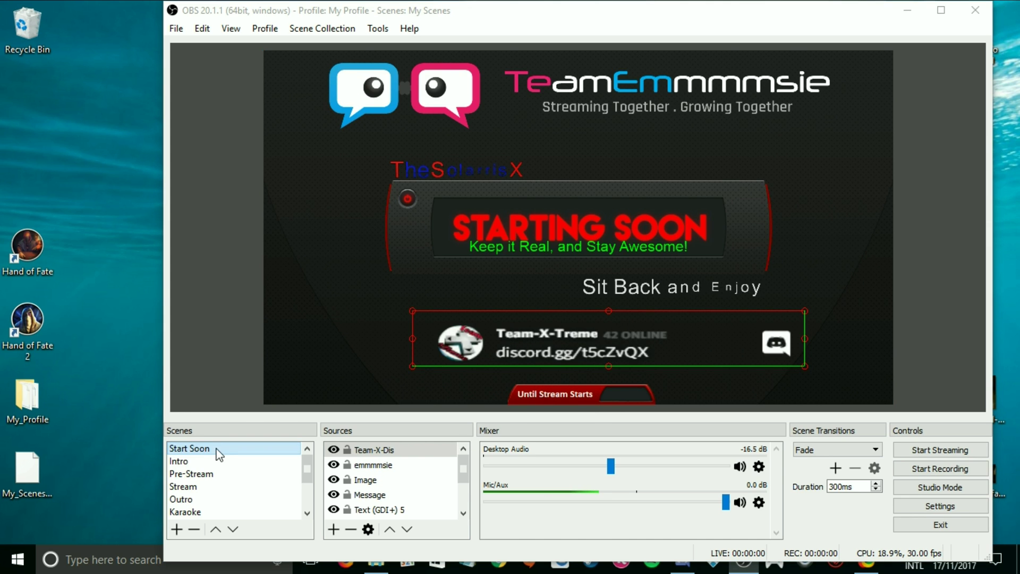
pyautogui.press('Delete')
pyautogui.click(648, 305)
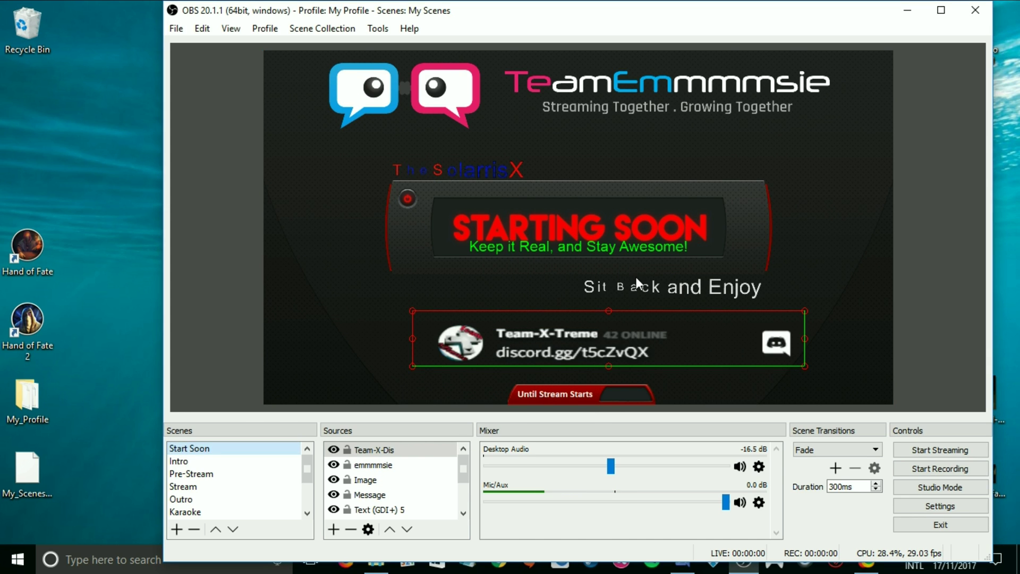
# Step: Switch to the Untitled profile and back out of removing it
pyautogui.click(261, 28)
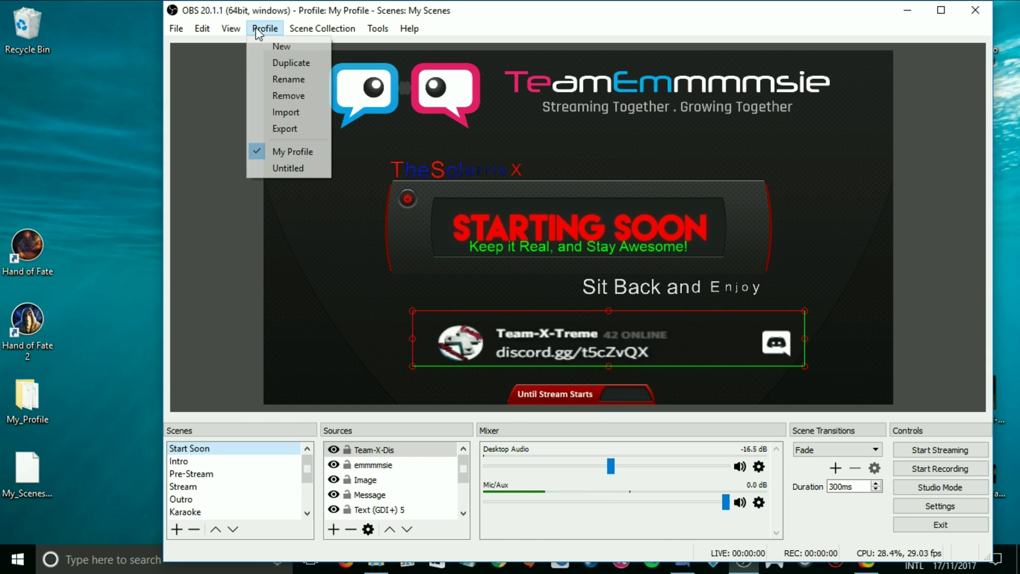
pyautogui.click(273, 167)
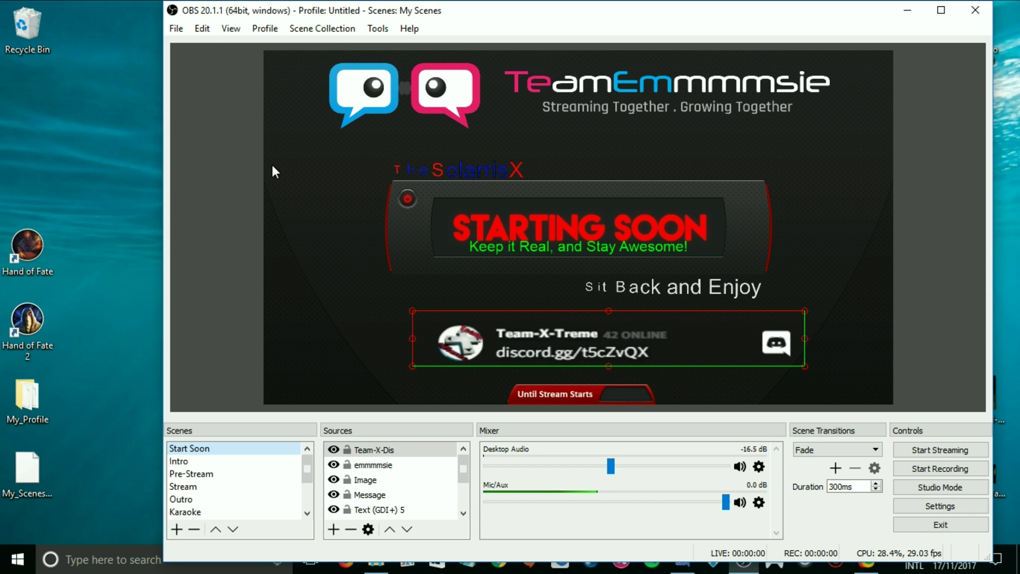
pyautogui.click(264, 28)
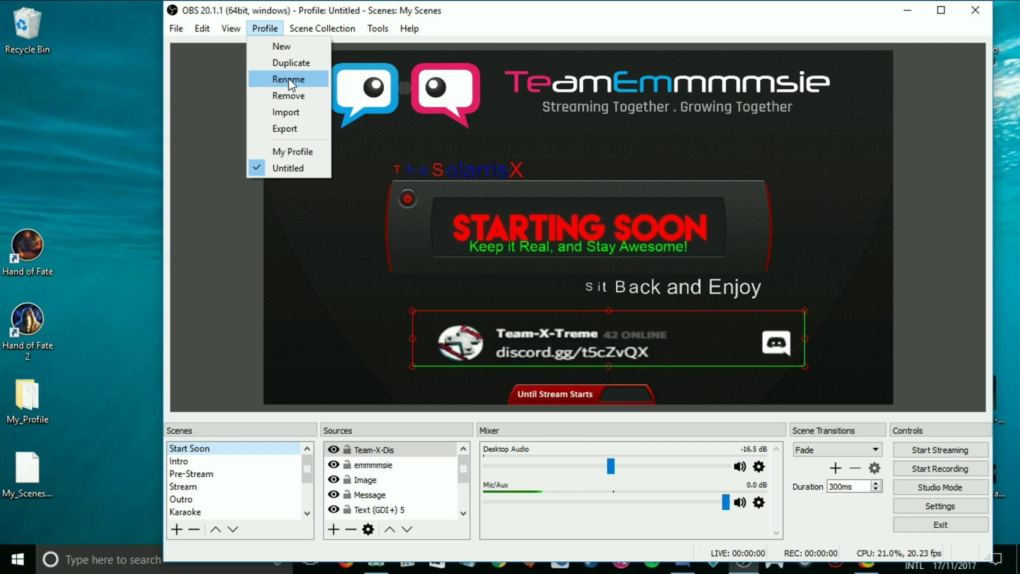
pyautogui.click(288, 93)
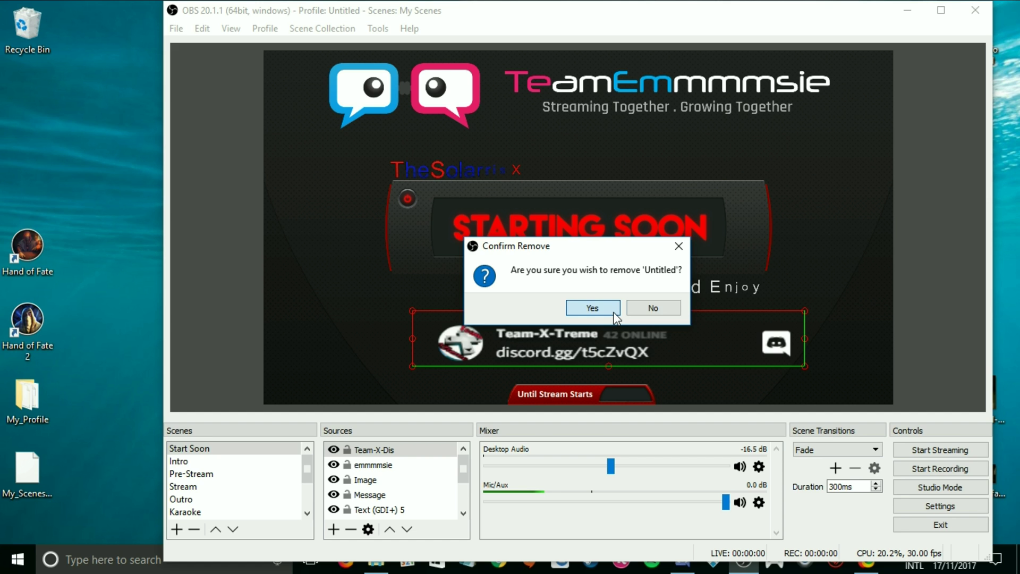
pyautogui.click(652, 308)
# Step: Switch back to My Profile and delete it
pyautogui.click(208, 28)
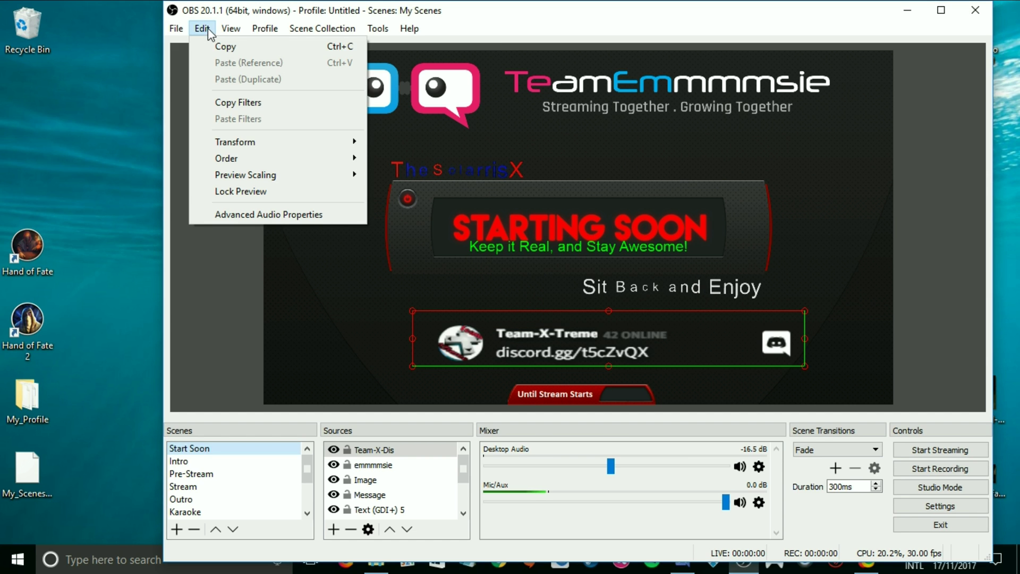
pyautogui.moveTo(265, 31)
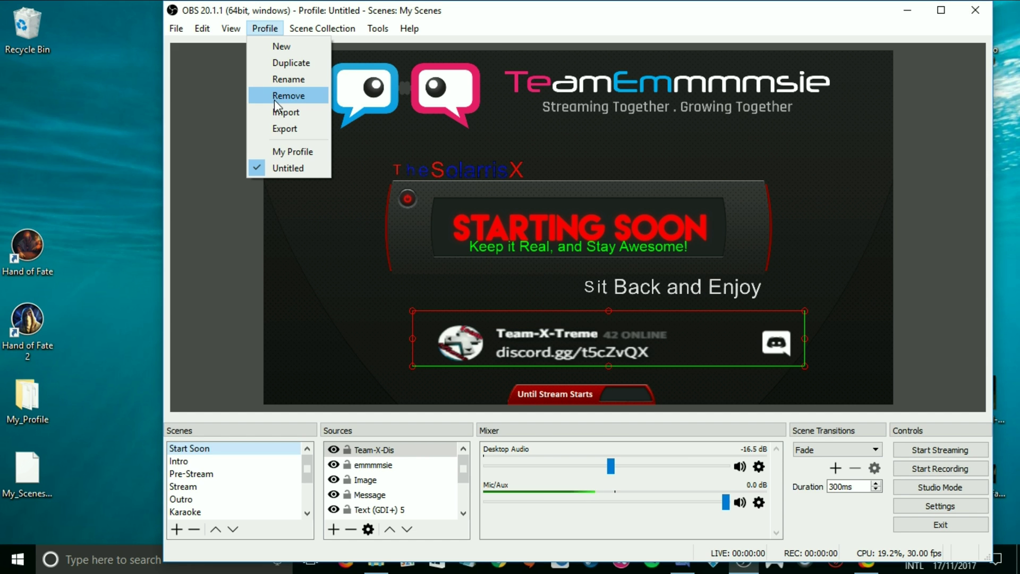
pyautogui.click(282, 151)
pyautogui.click(232, 29)
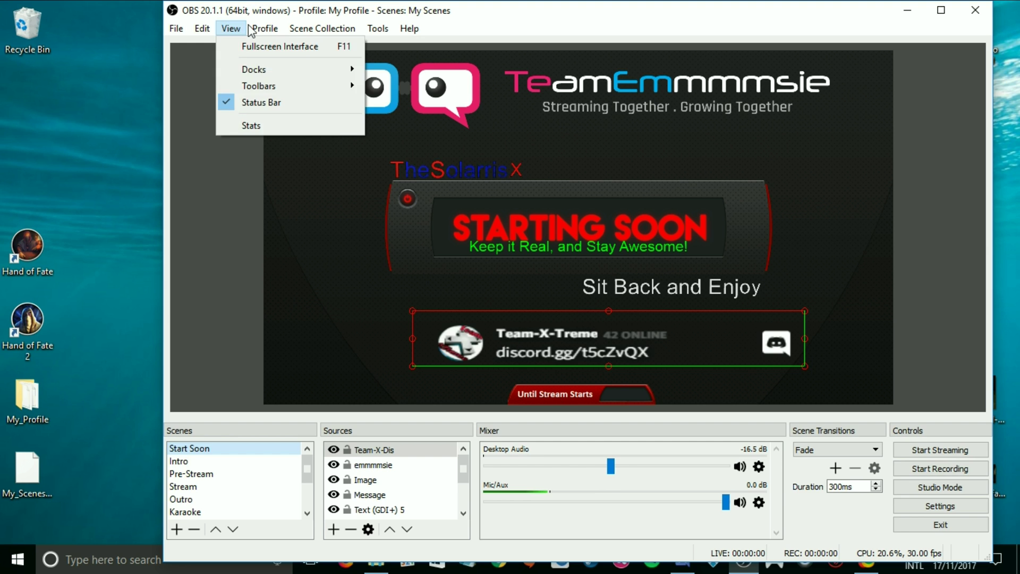
pyautogui.moveTo(265, 28)
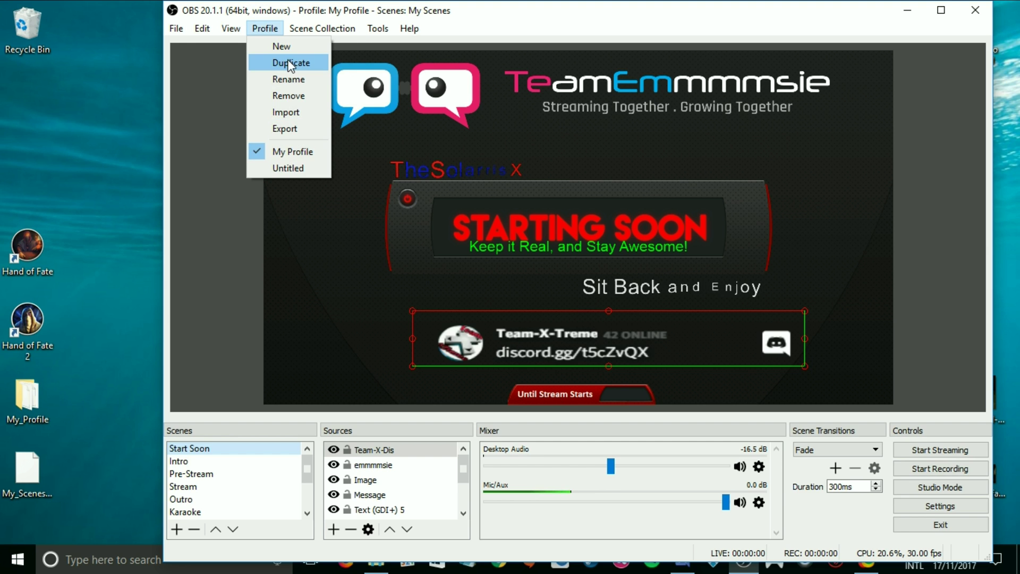
pyautogui.click(287, 96)
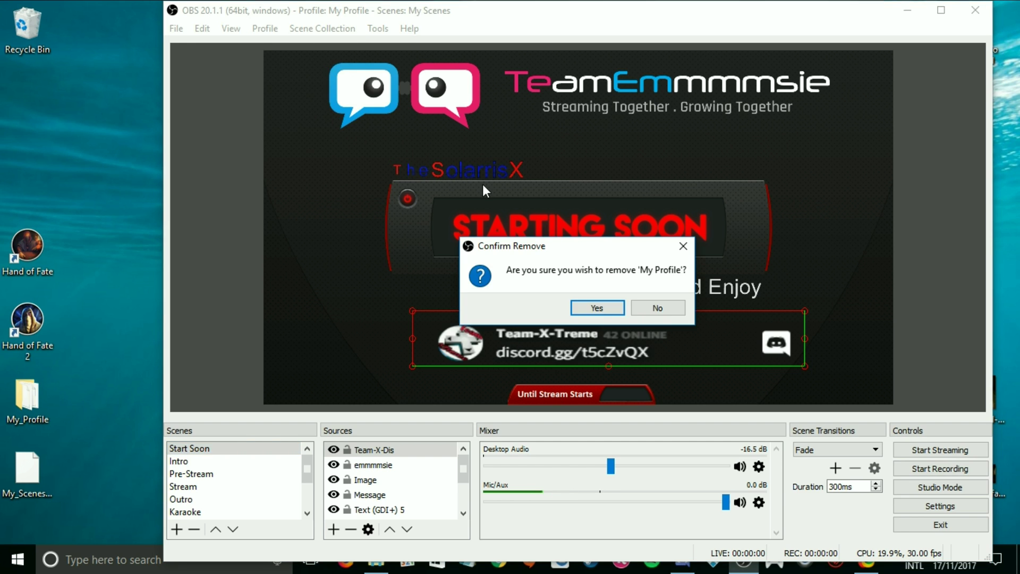
pyautogui.click(594, 307)
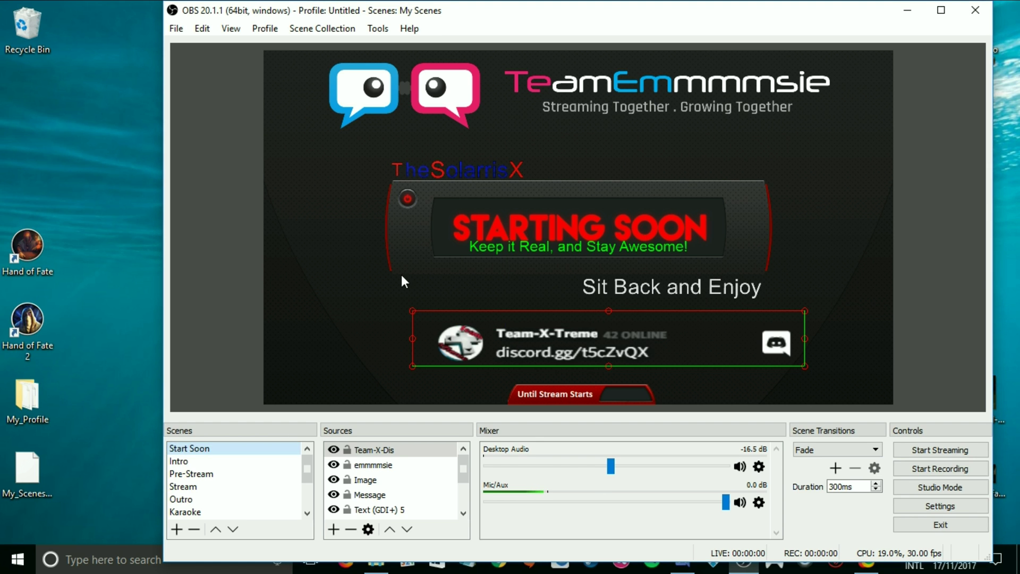
# Step: Delete the My Scenes scene collection
pyautogui.click(260, 30)
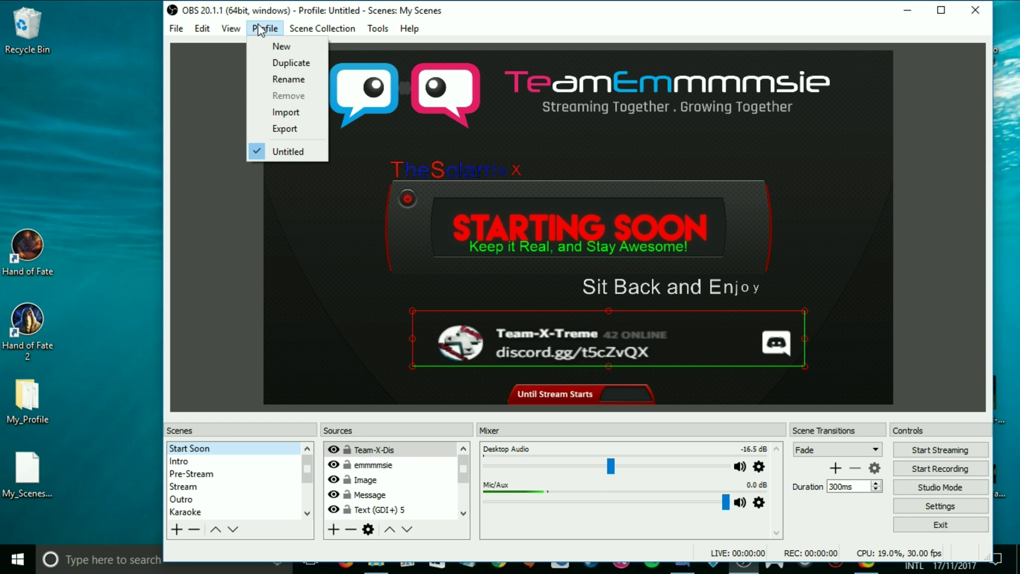
pyautogui.click(314, 29)
pyautogui.click(313, 30)
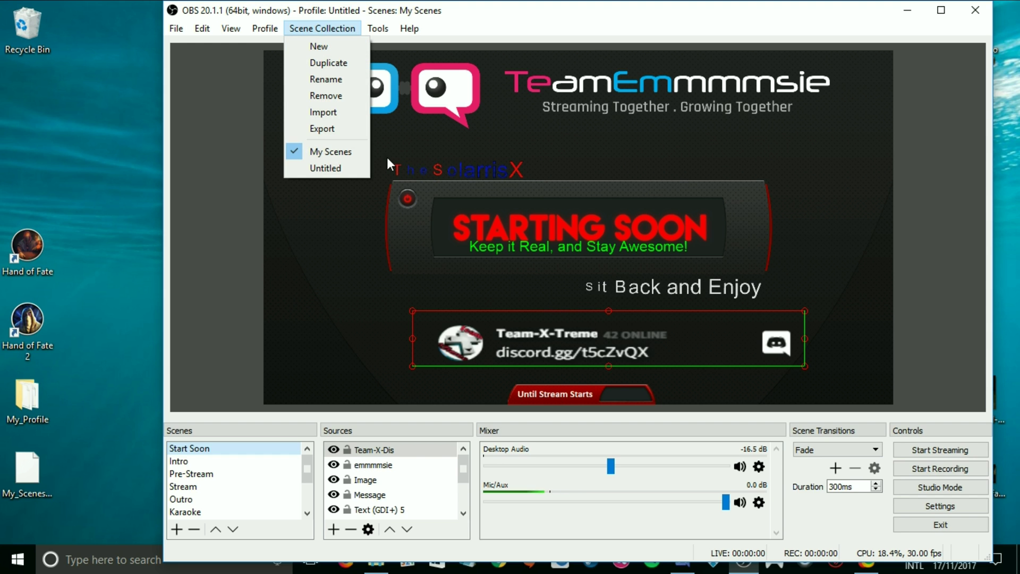
pyautogui.press('Escape')
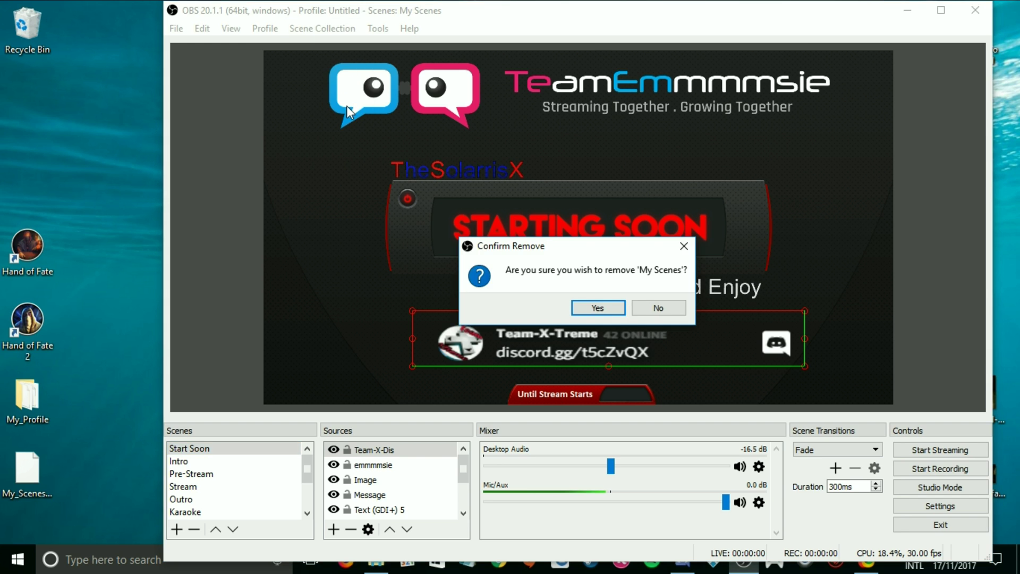
pyautogui.click(592, 311)
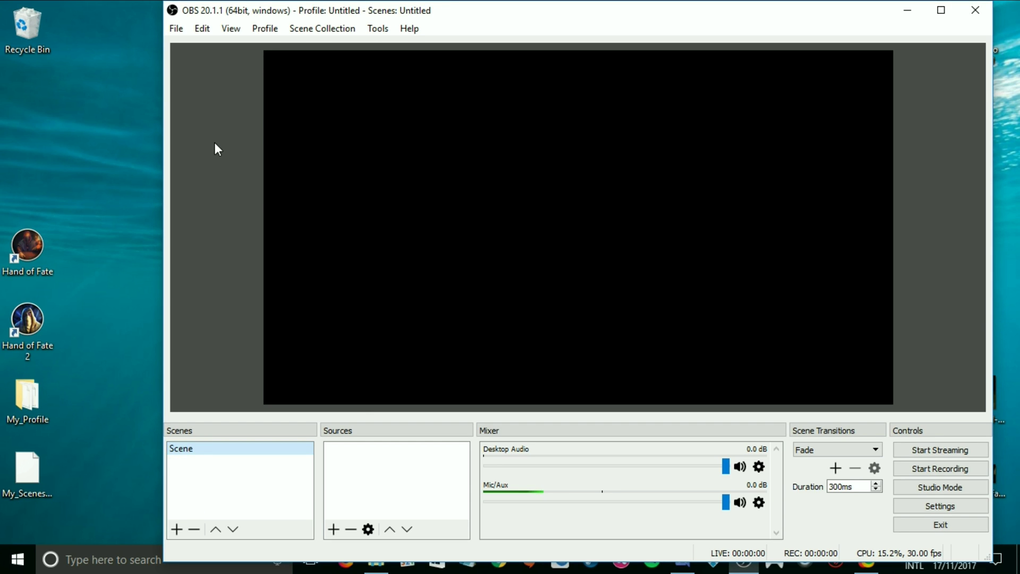
# Step: Look through the Profile and Scene Collection menus, then dismiss them
pyautogui.click(265, 28)
pyautogui.click(285, 32)
pyautogui.click(319, 28)
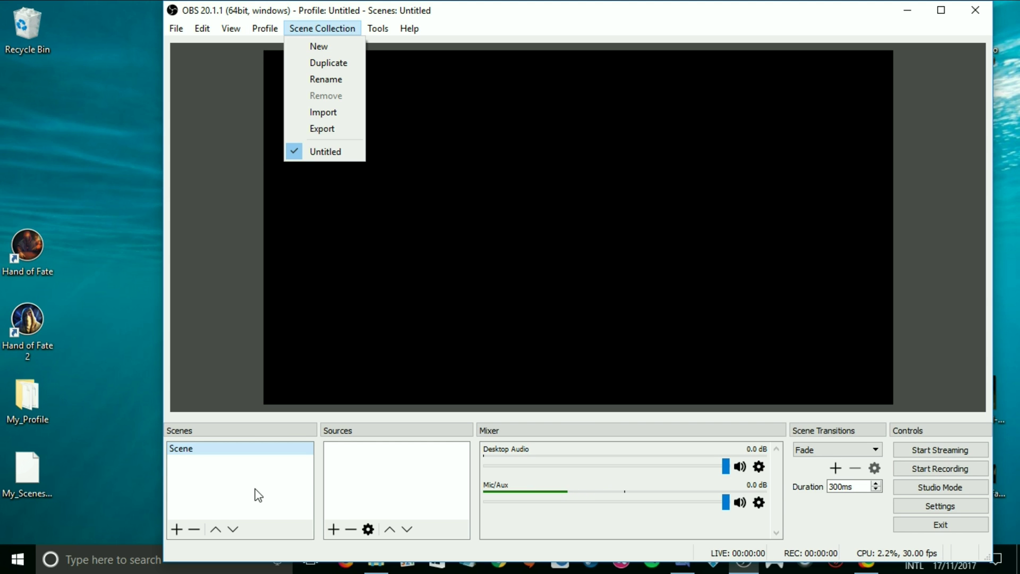
pyautogui.click(406, 482)
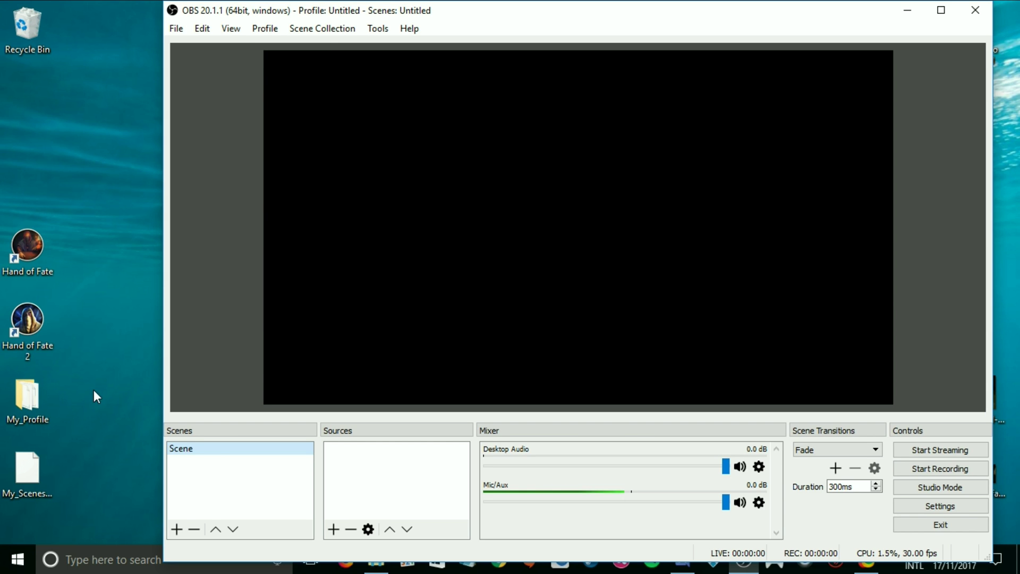
# Step: Import the My_Profile folder from the Desktop as a profile
pyautogui.click(265, 29)
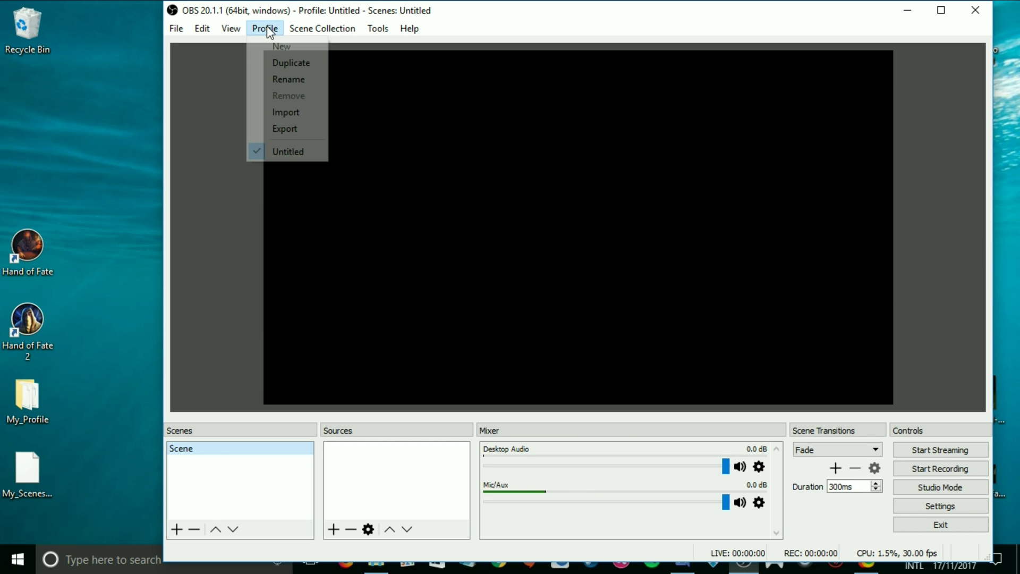
pyautogui.click(279, 108)
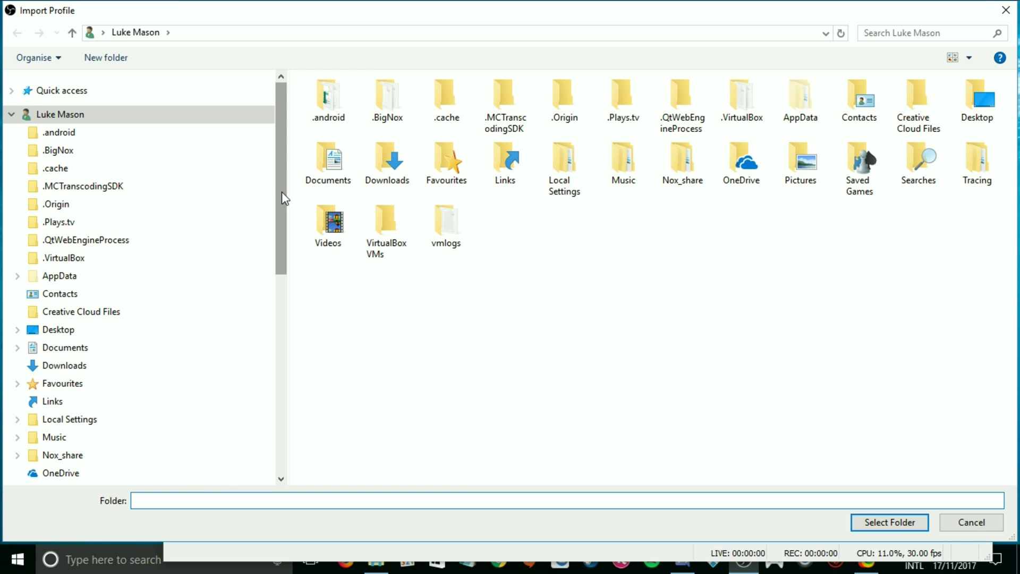
pyautogui.moveTo(281, 192); pyautogui.dragTo(268, 378)
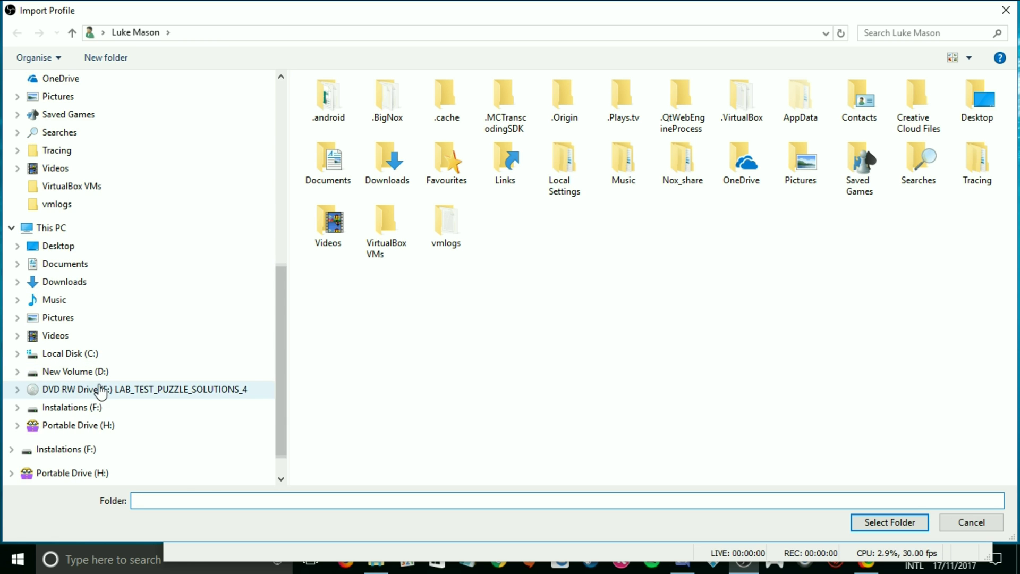
pyautogui.scroll(5, 108, 201)
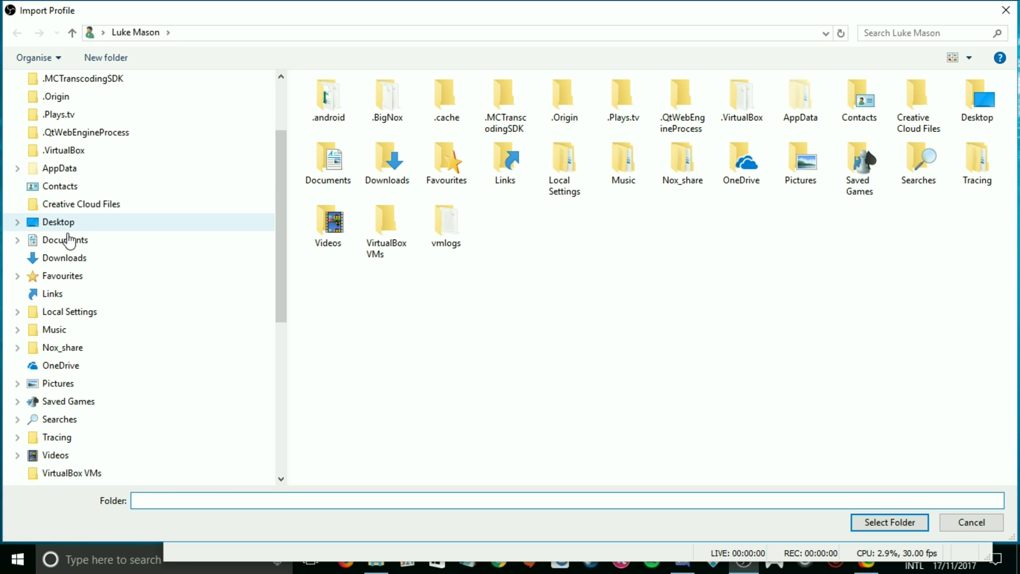
pyautogui.click(63, 223)
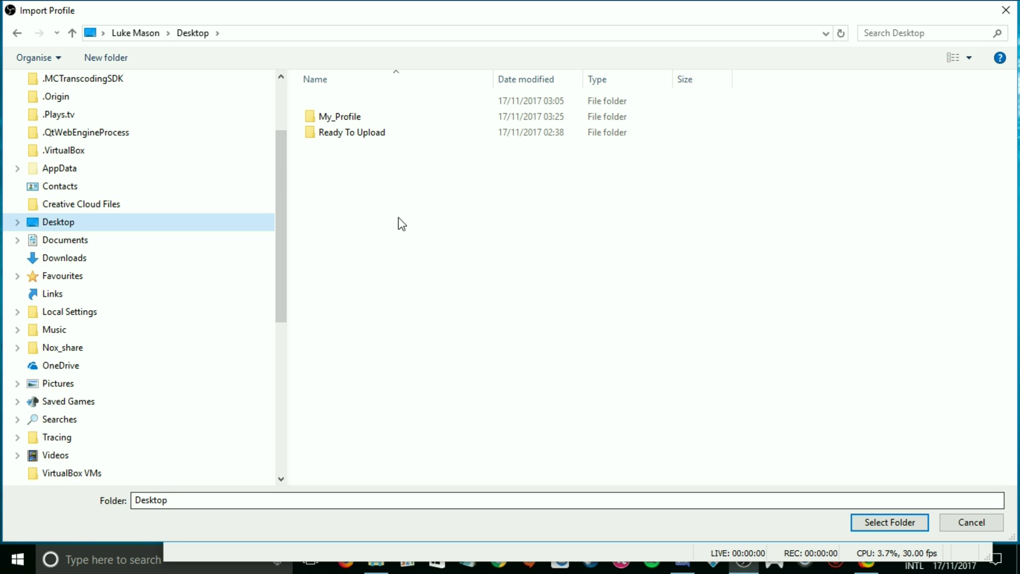
pyautogui.click(357, 117)
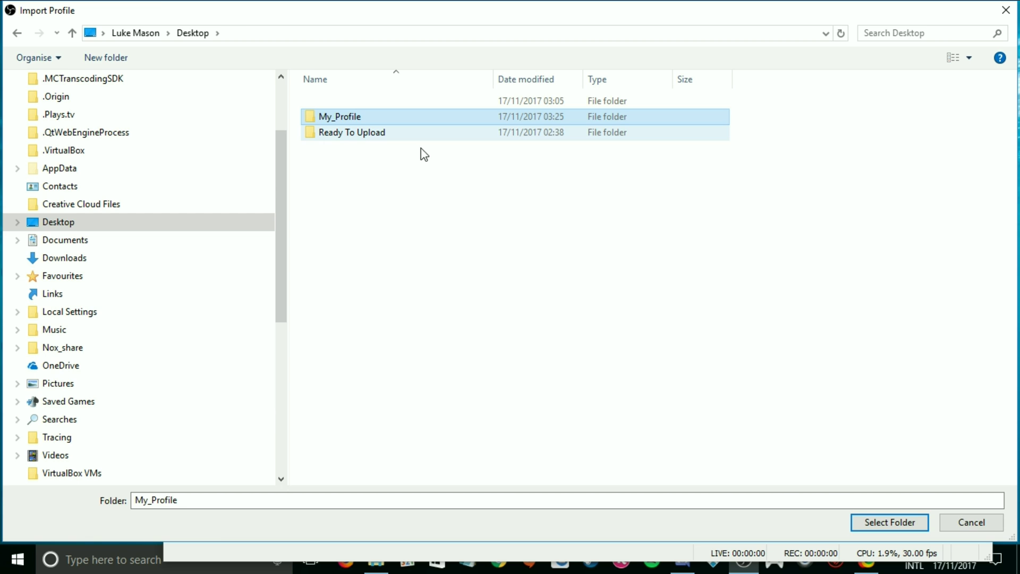
pyautogui.click(868, 523)
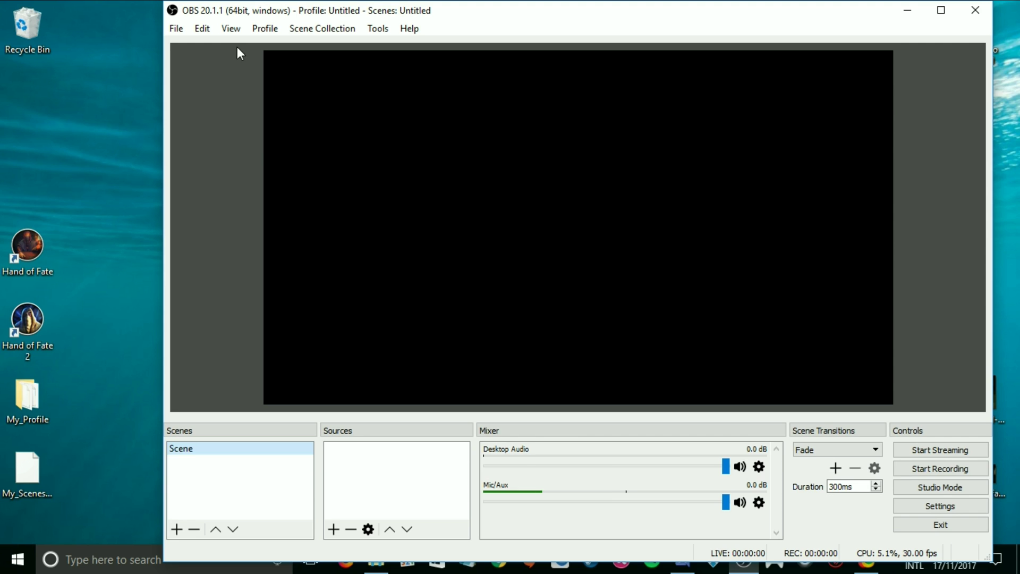
# Step: Import My_Scenes.json from the Desktop as a scene collection
pyautogui.click(330, 29)
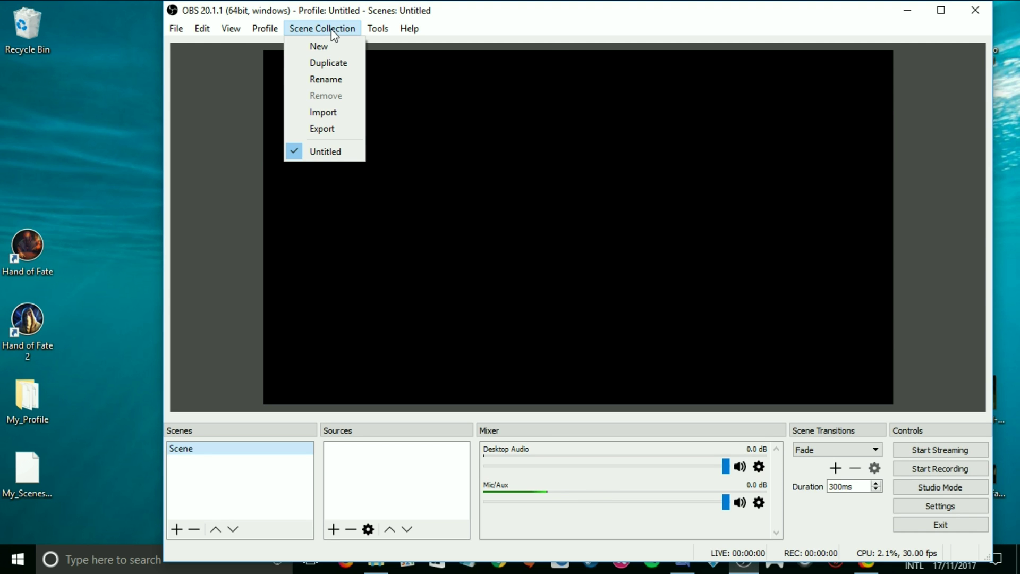
pyautogui.click(333, 114)
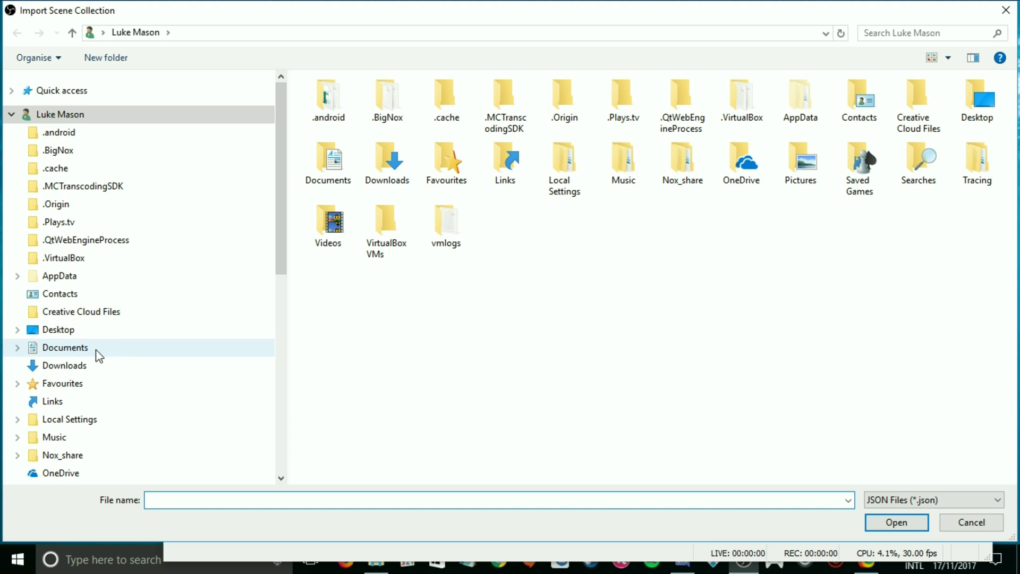
pyautogui.click(66, 331)
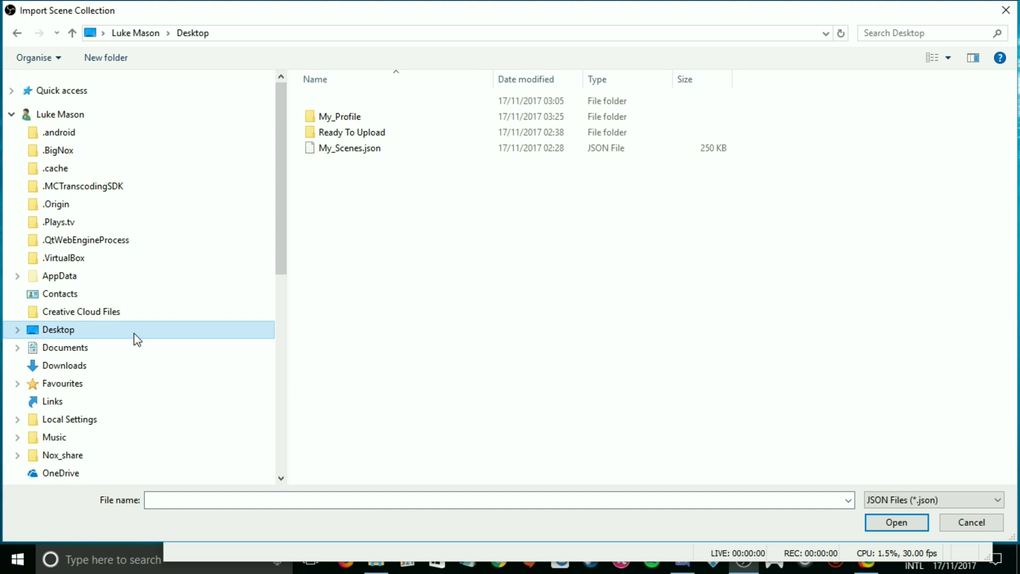
pyautogui.click(332, 150)
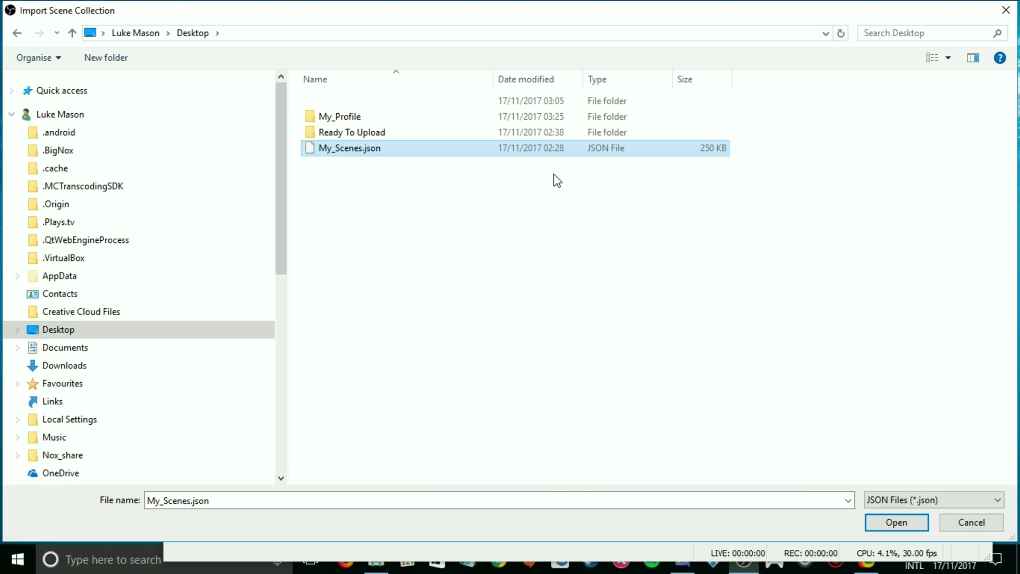
pyautogui.click(898, 522)
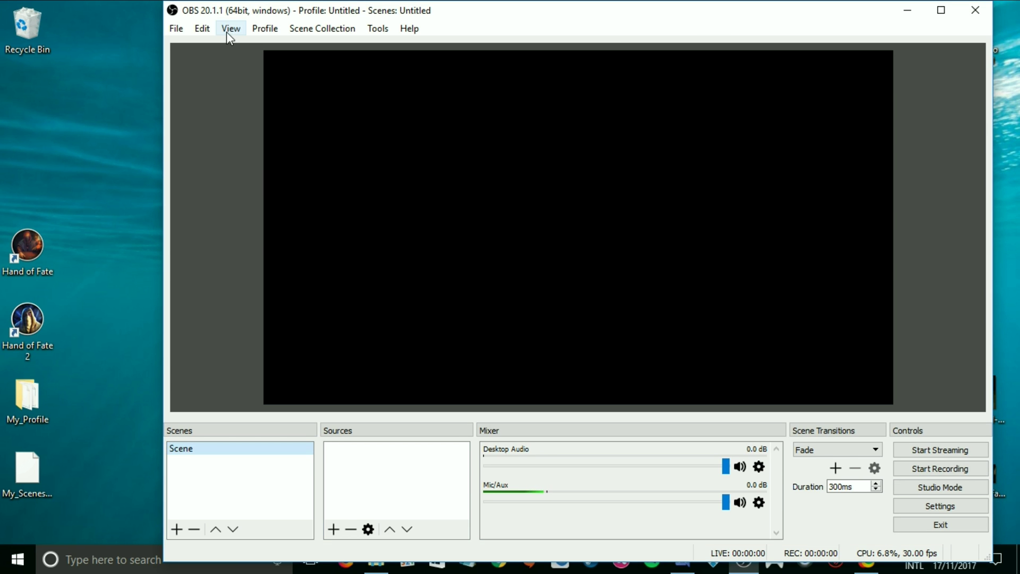
# Step: Switch to the My Profile profile and the My Scenes scene collection
pyautogui.click(263, 31)
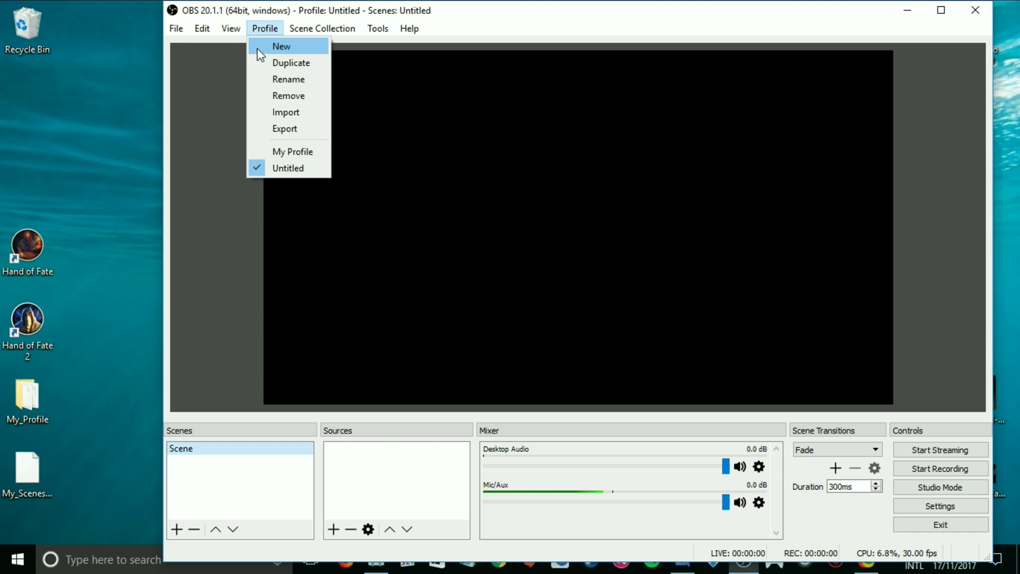
pyautogui.click(275, 155)
pyautogui.click(319, 29)
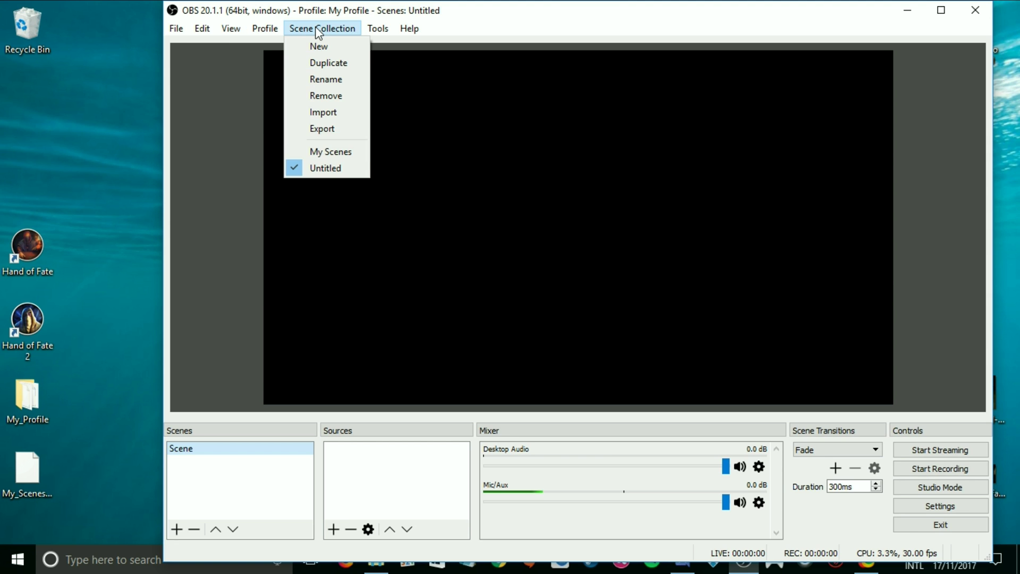
pyautogui.click(325, 151)
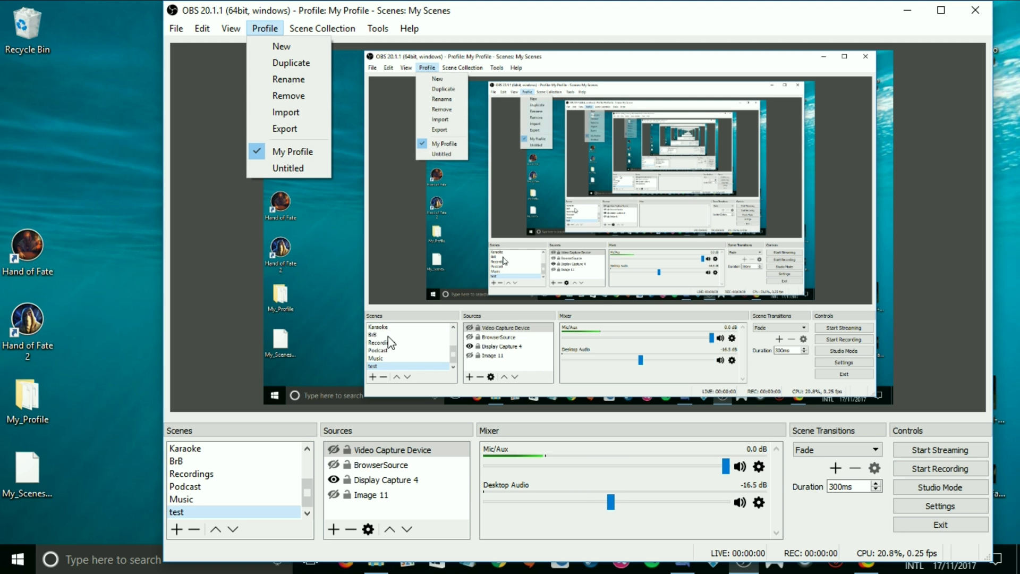
# Step: Select Image 11, then preview the Start Soon, Intro, Pre-Stream and Stream scenes
pyautogui.click(343, 495)
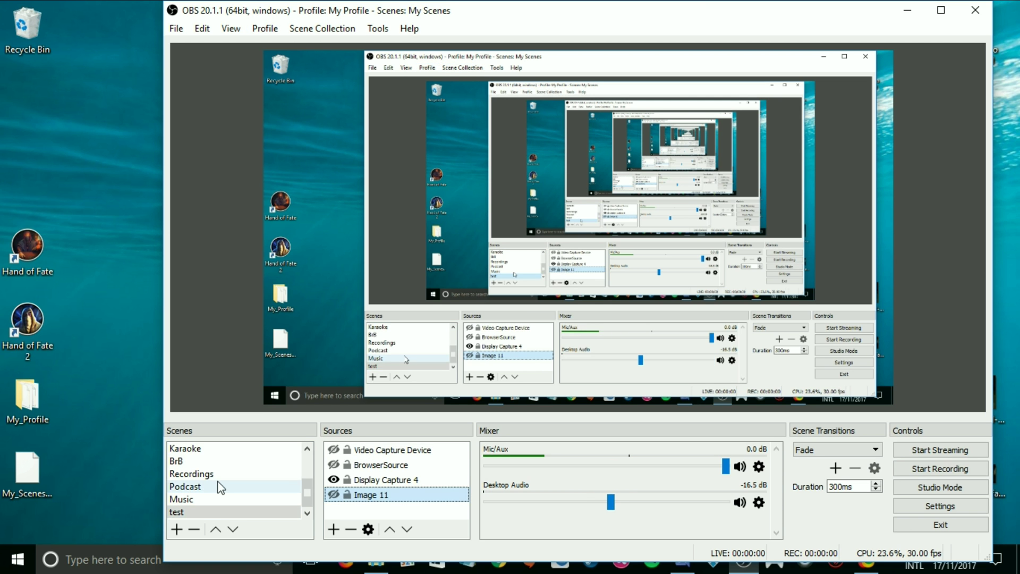
pyautogui.scroll(2, 202, 478)
pyautogui.click(198, 448)
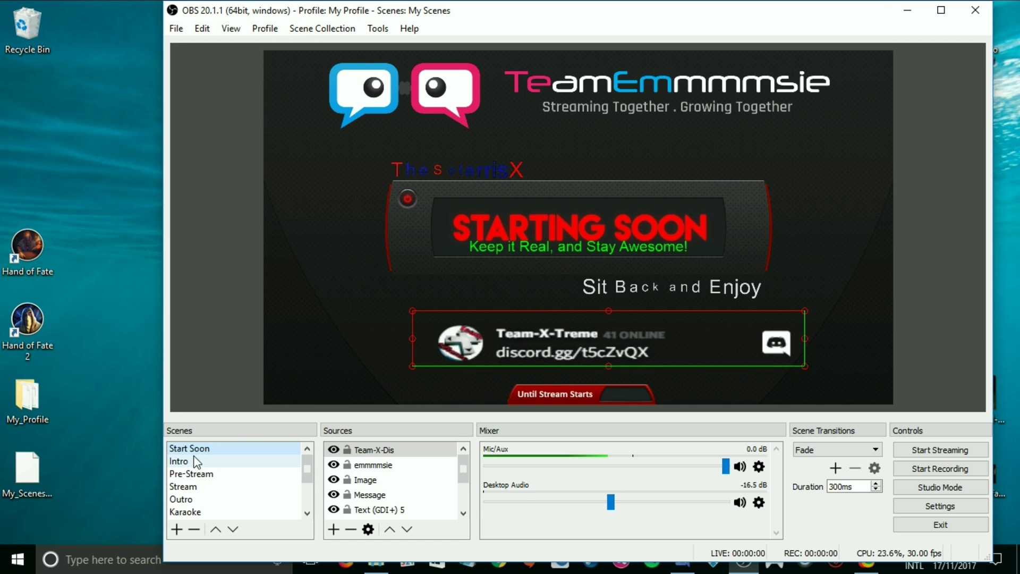
pyautogui.click(197, 461)
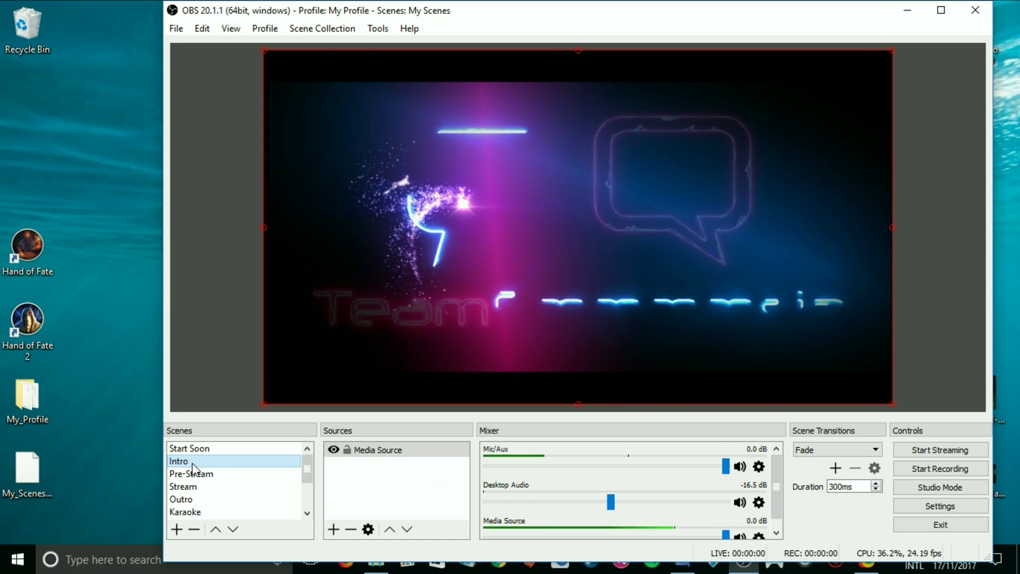
pyautogui.click(198, 474)
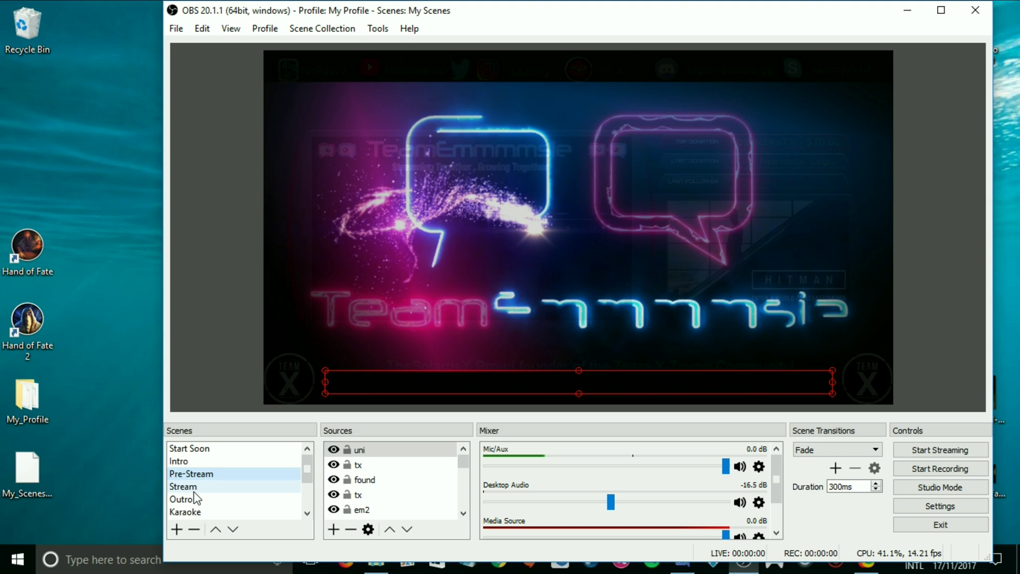
pyautogui.click(192, 487)
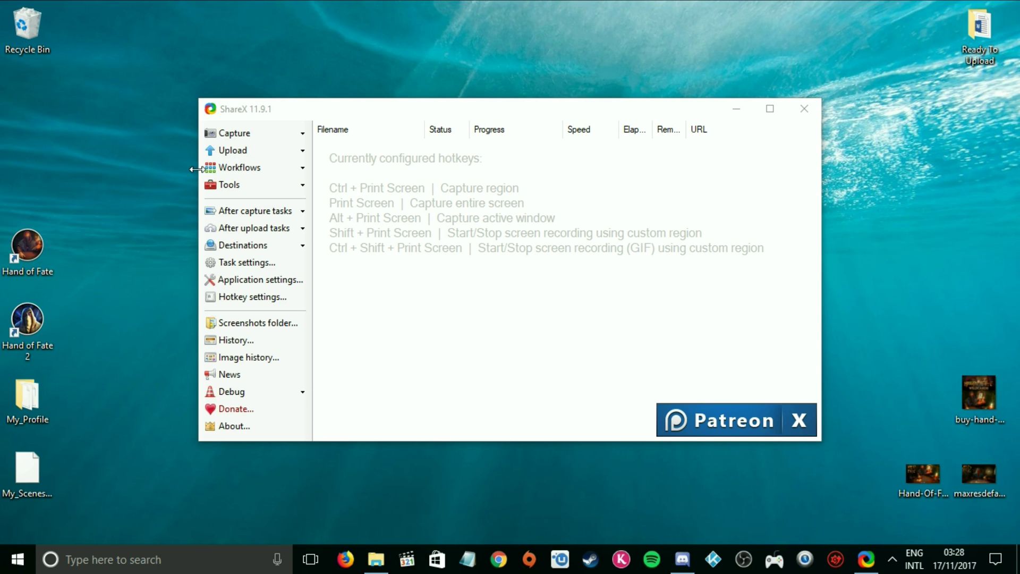
# Step: Bring the ShareX main window to the front
pyautogui.click(469, 305)
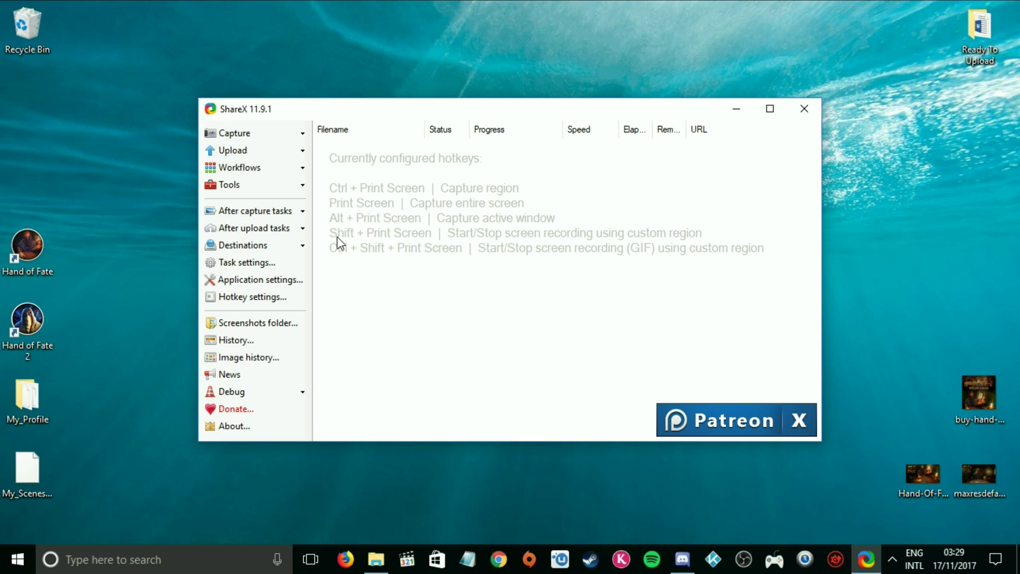